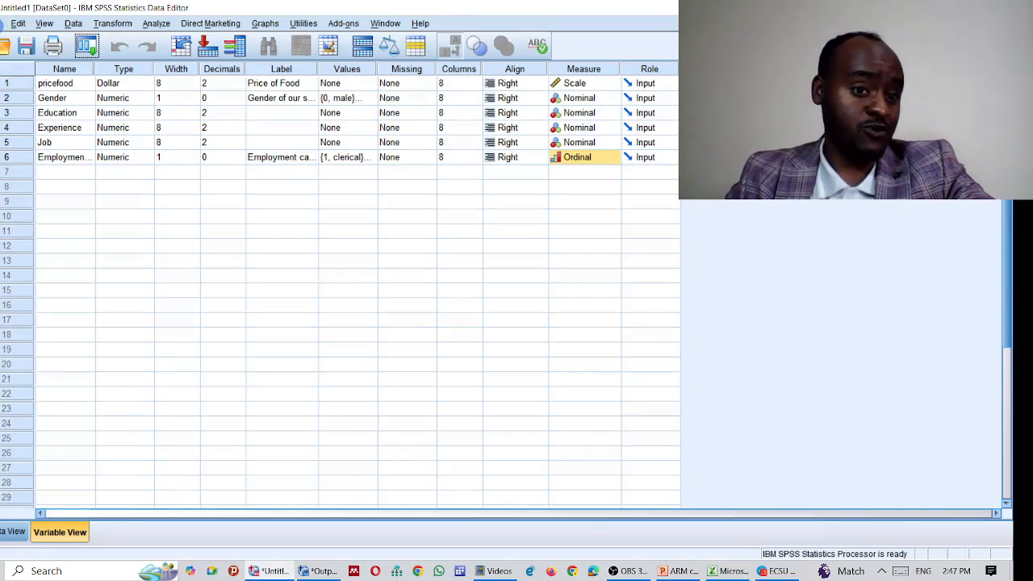
Start opening a data file and browse the C: drive to Program Files (x86) > IBM > SPSS.
{"action": "left_click", "coordinate": [1, 22]}
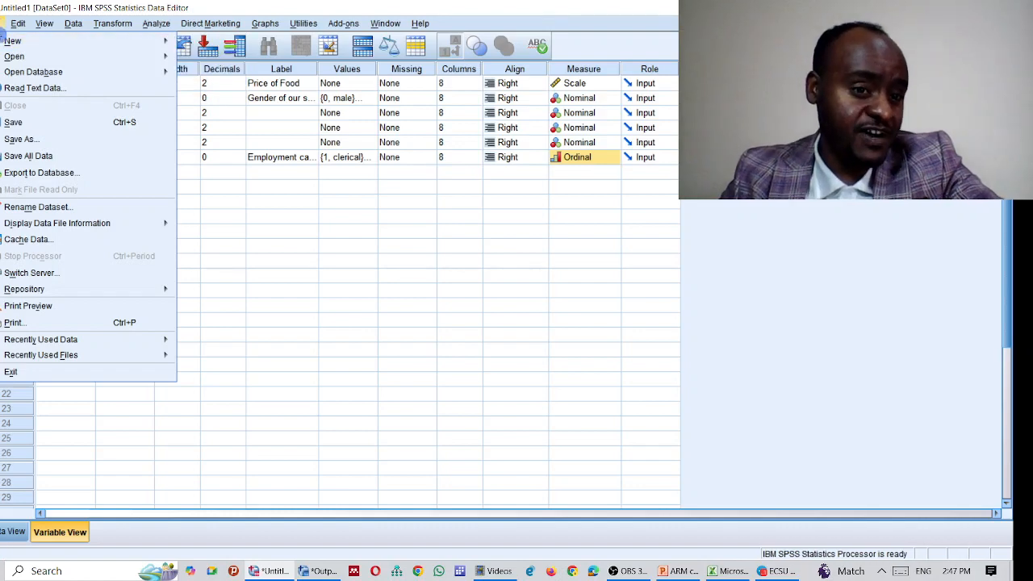
{"action": "mouse_move", "coordinate": [12, 56]}
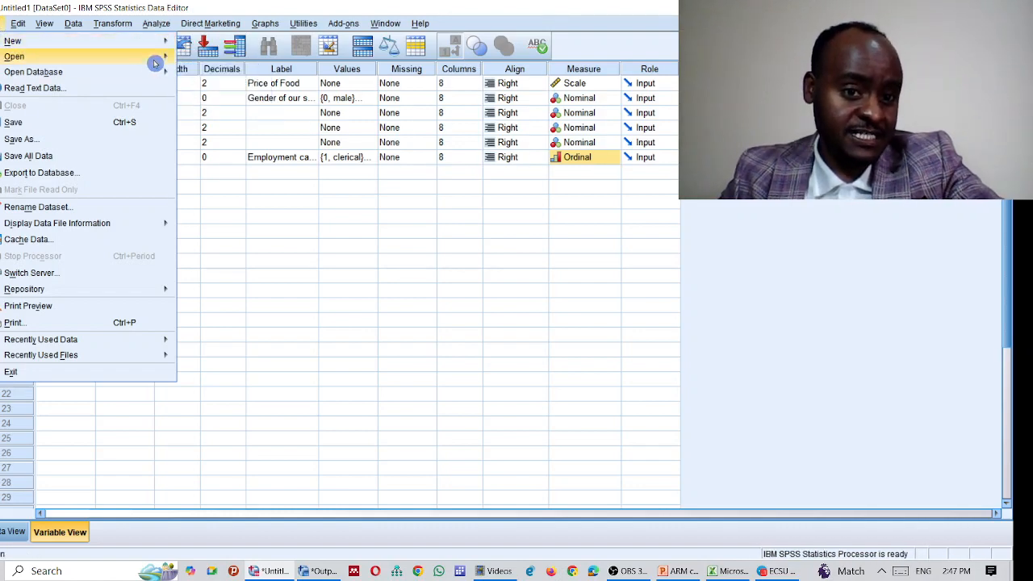
{"action": "left_click", "coordinate": [190, 60]}
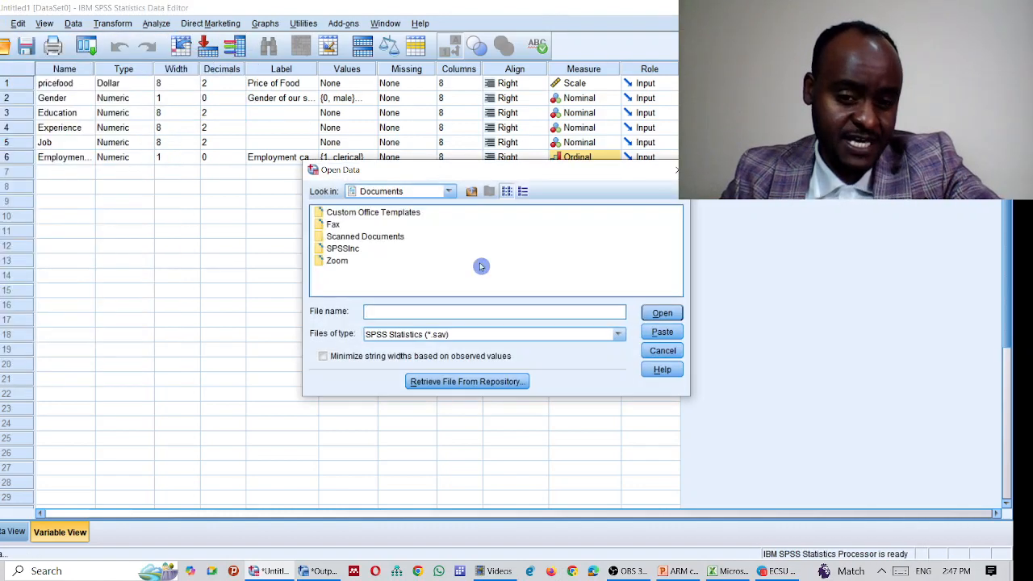
{"action": "left_click", "coordinate": [449, 192]}
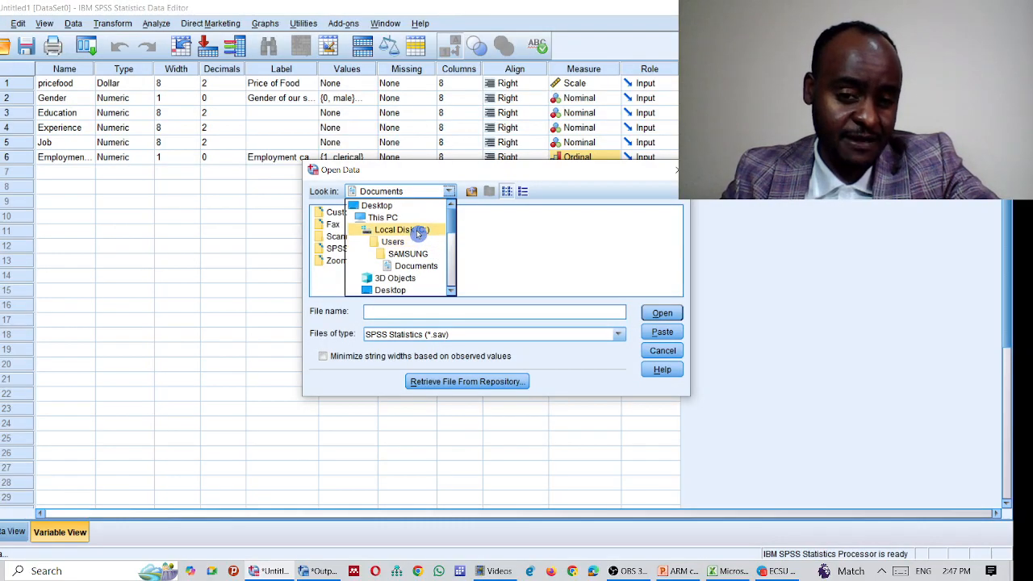
{"action": "left_click", "coordinate": [417, 231]}
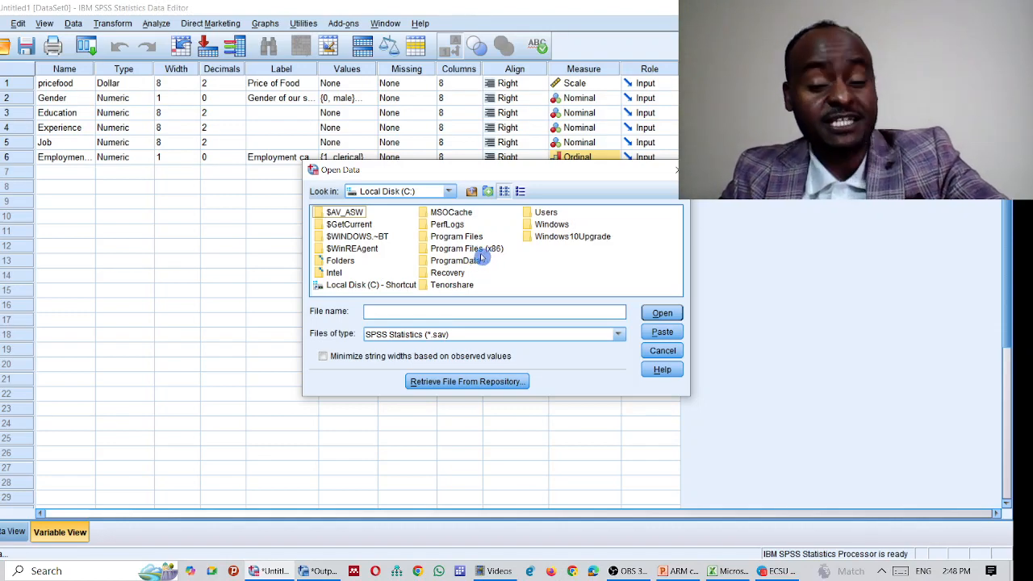
{"action": "double_click", "coordinate": [468, 249]}
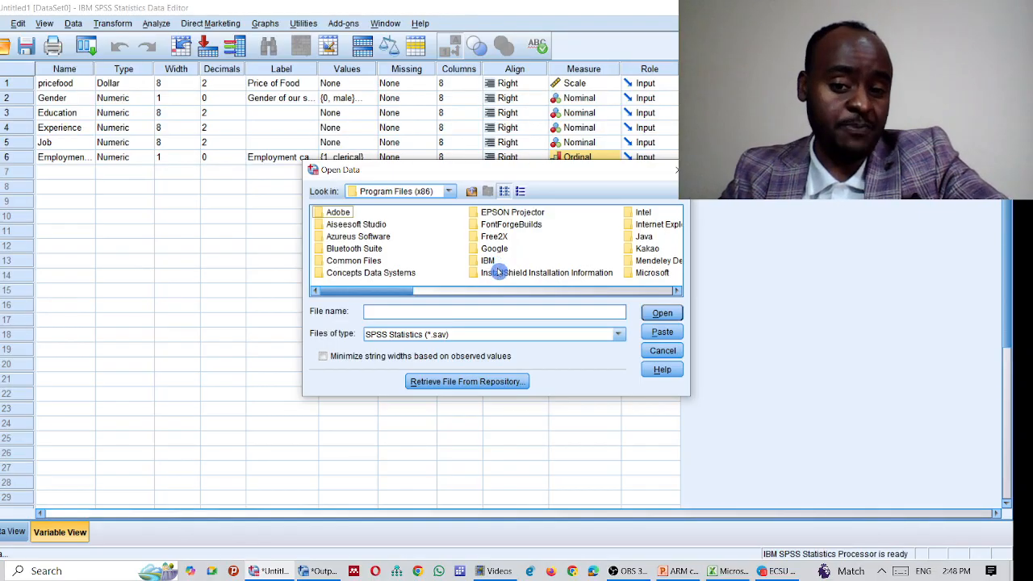
{"action": "double_click", "coordinate": [493, 260]}
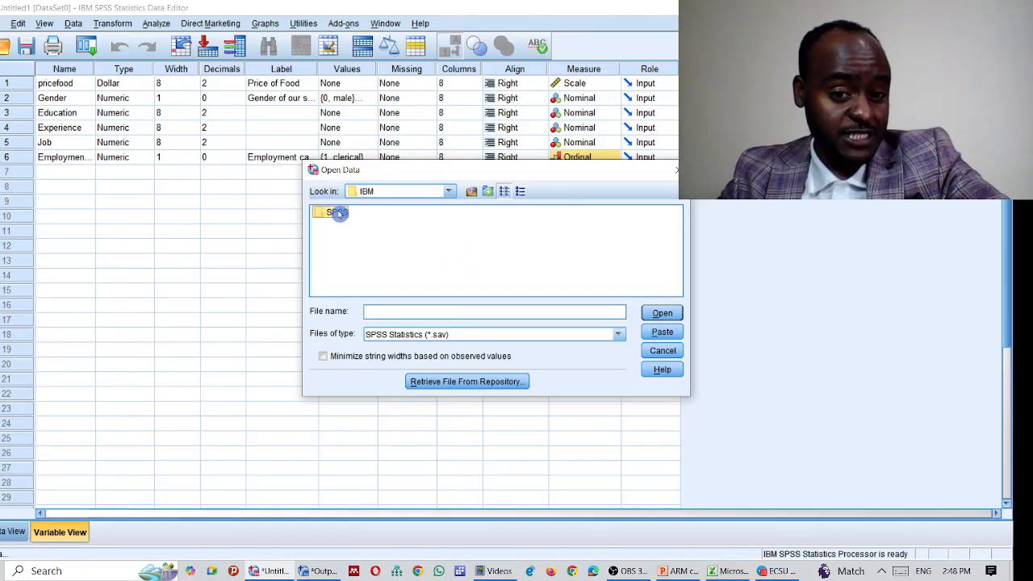
{"action": "double_click", "coordinate": [336, 213]}
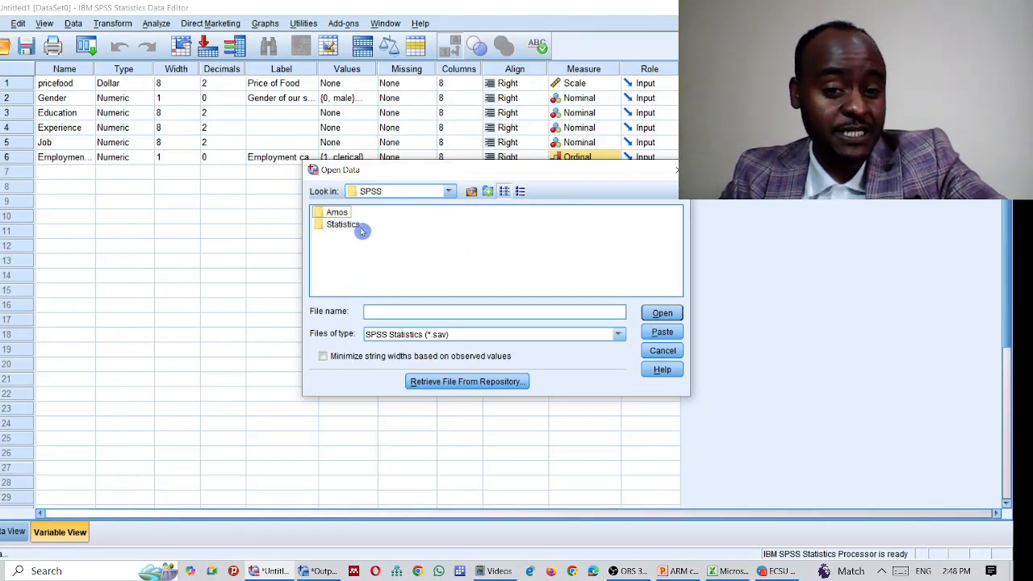
Browse on through Statistics > 20 > Samples to the English sample data folder.
{"action": "double_click", "coordinate": [342, 224]}
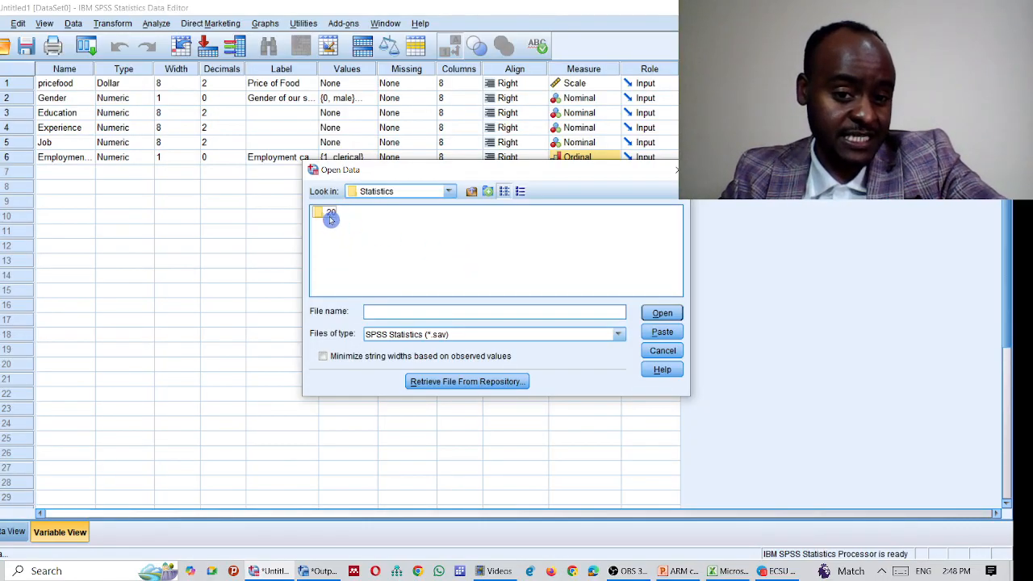
{"action": "double_click", "coordinate": [327, 212]}
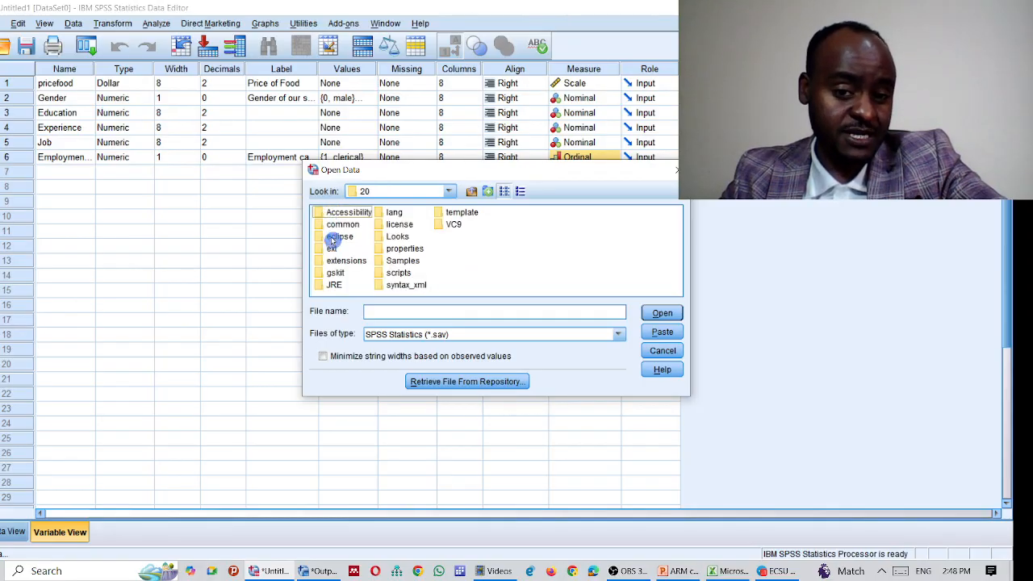
{"action": "left_click", "coordinate": [407, 261]}
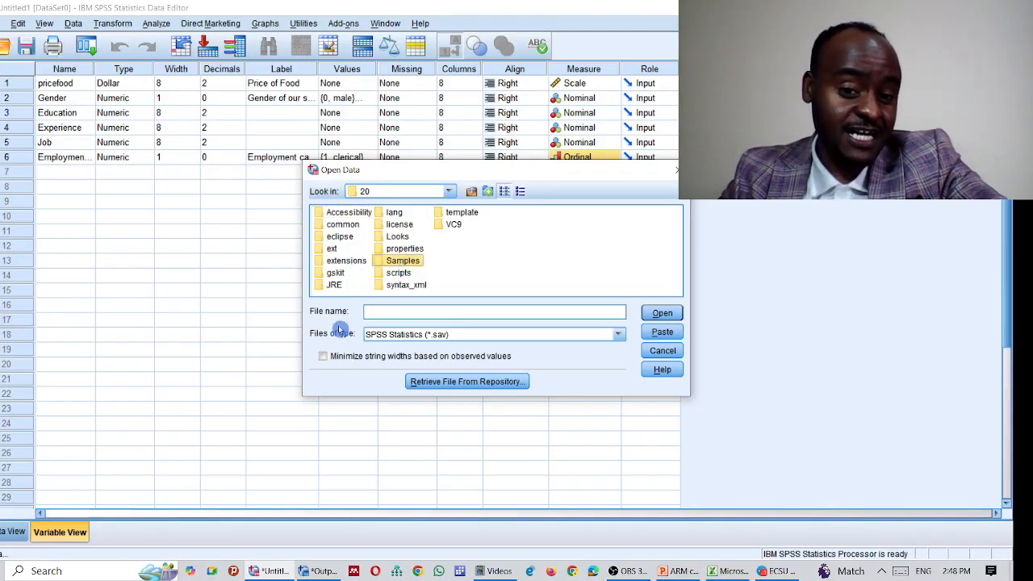
{"action": "double_click", "coordinate": [387, 261]}
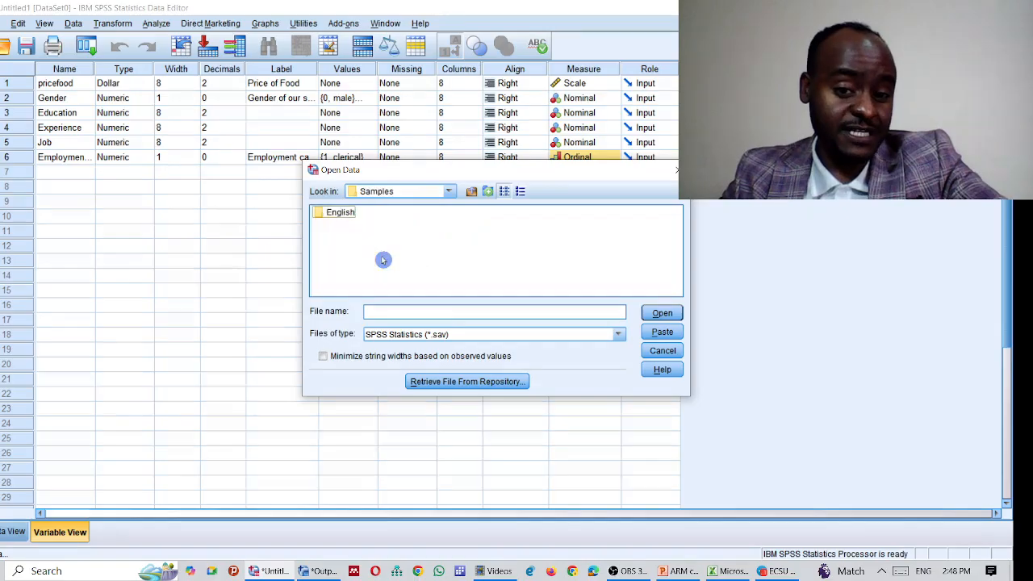
{"action": "left_click", "coordinate": [339, 213]}
{"action": "double_click", "coordinate": [340, 212]}
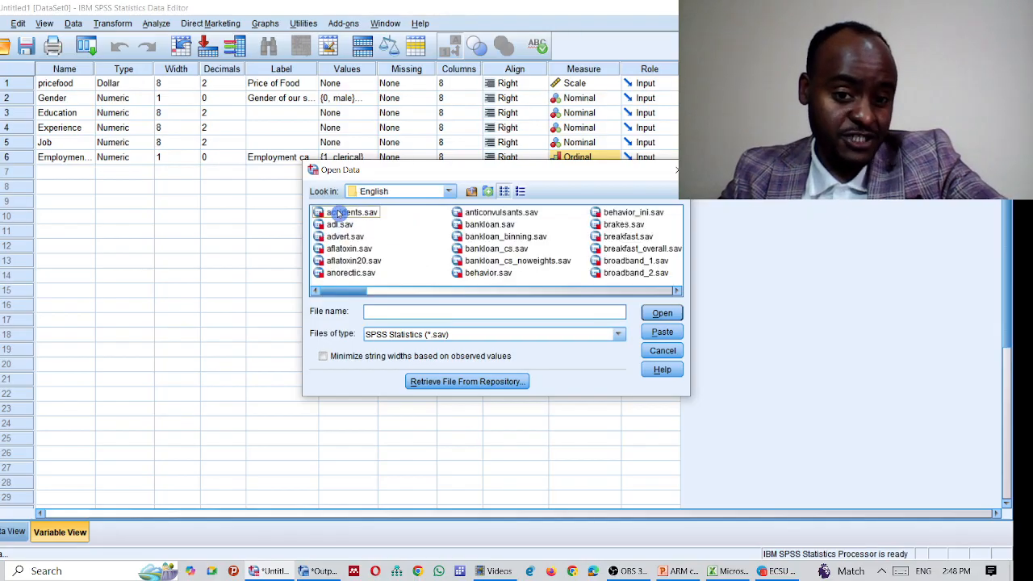
Find the sample file Employee data.sav in the English folder and open it.
{"action": "left_click", "coordinate": [462, 291]}
{"action": "left_click", "coordinate": [466, 261]}
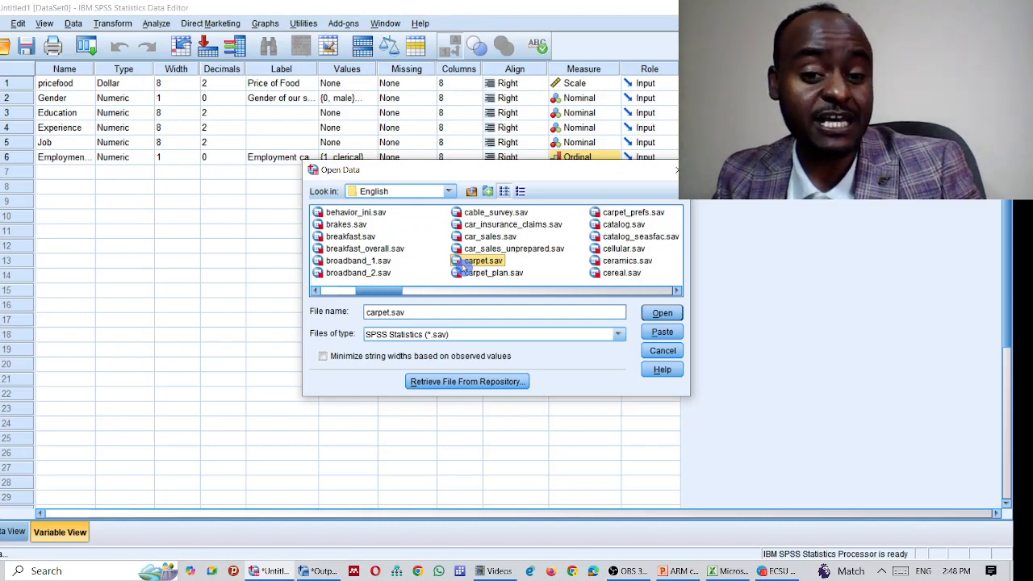
{"action": "scroll", "coordinate": [465, 266], "scroll_direction": "right", "scroll_amount": 10}
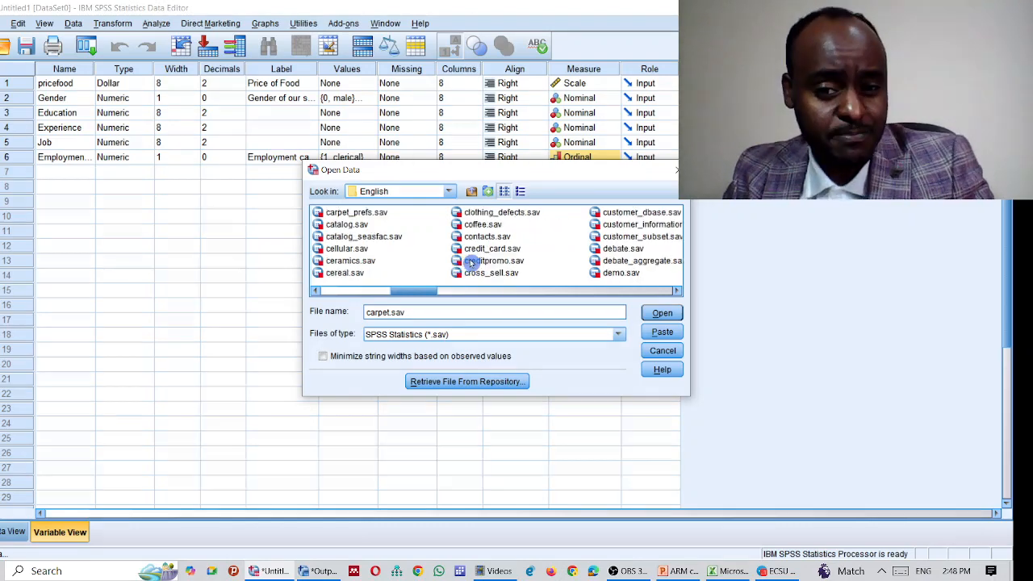
{"action": "scroll", "coordinate": [517, 255], "scroll_direction": "left", "scroll_amount": 3}
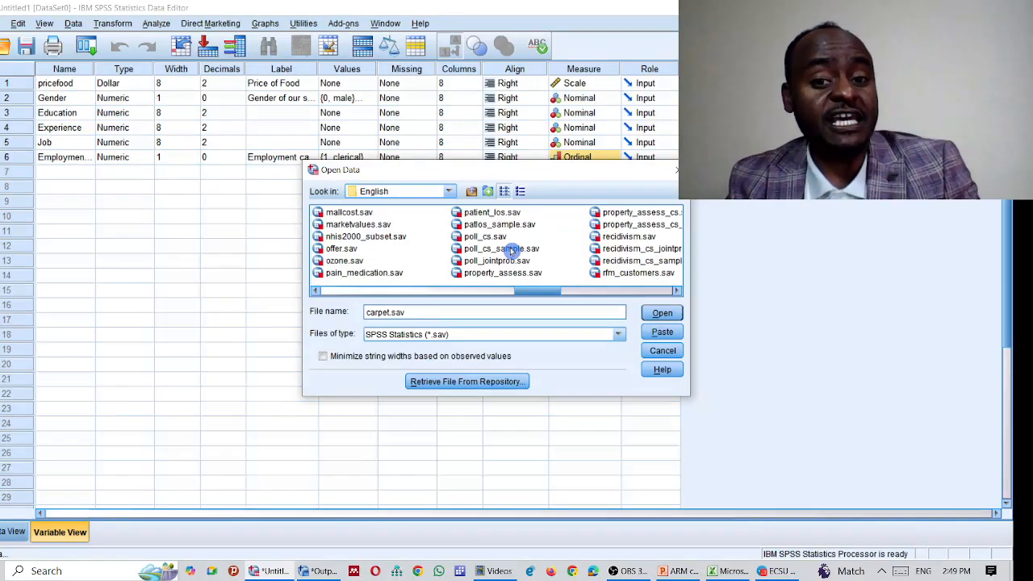
{"action": "key", "text": "e"}
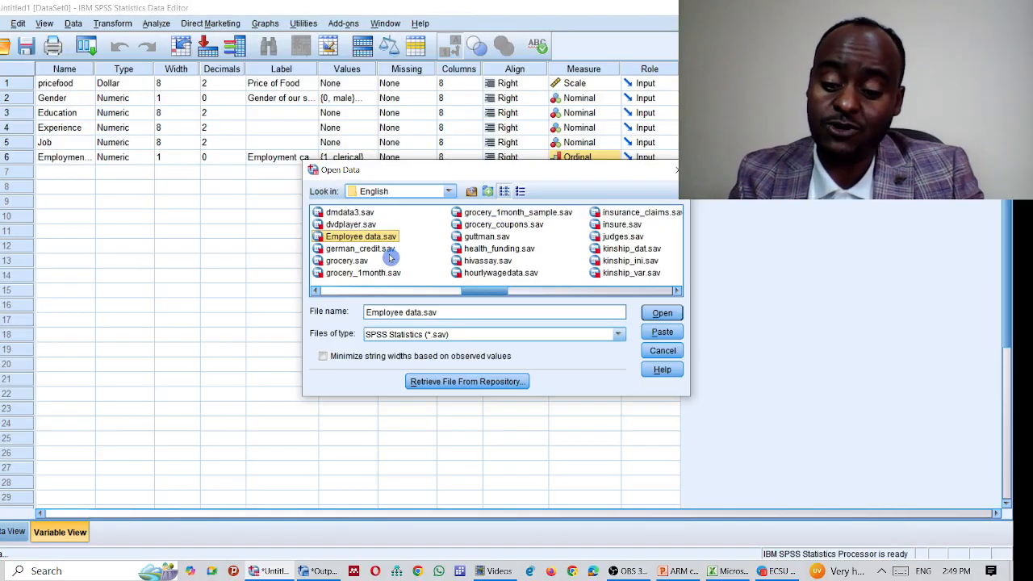
{"action": "key", "text": "Return"}
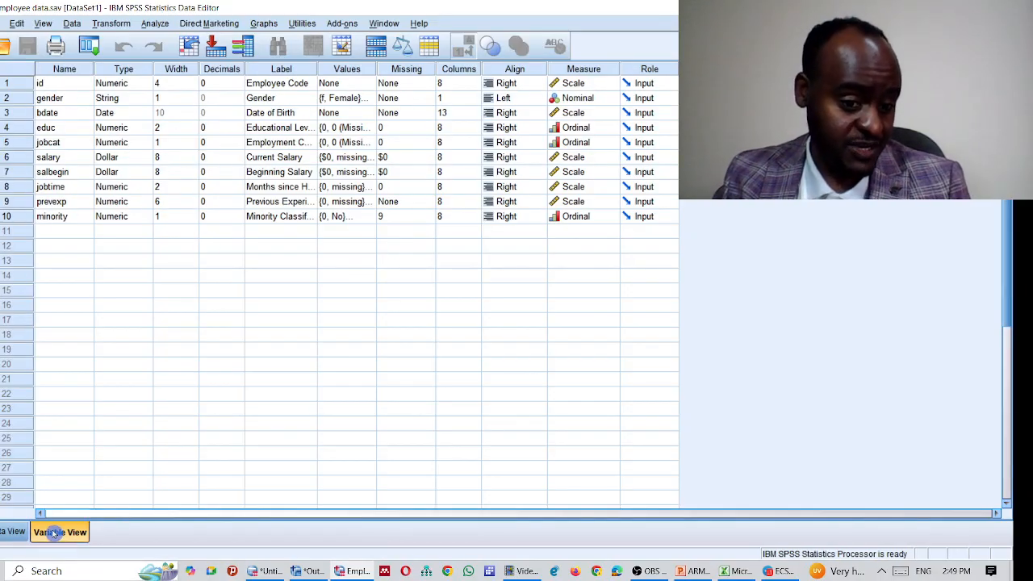
Examine the employee dataset's case values and its variable definitions, alternating between Data View and Variable View.
{"action": "left_click", "coordinate": [12, 532]}
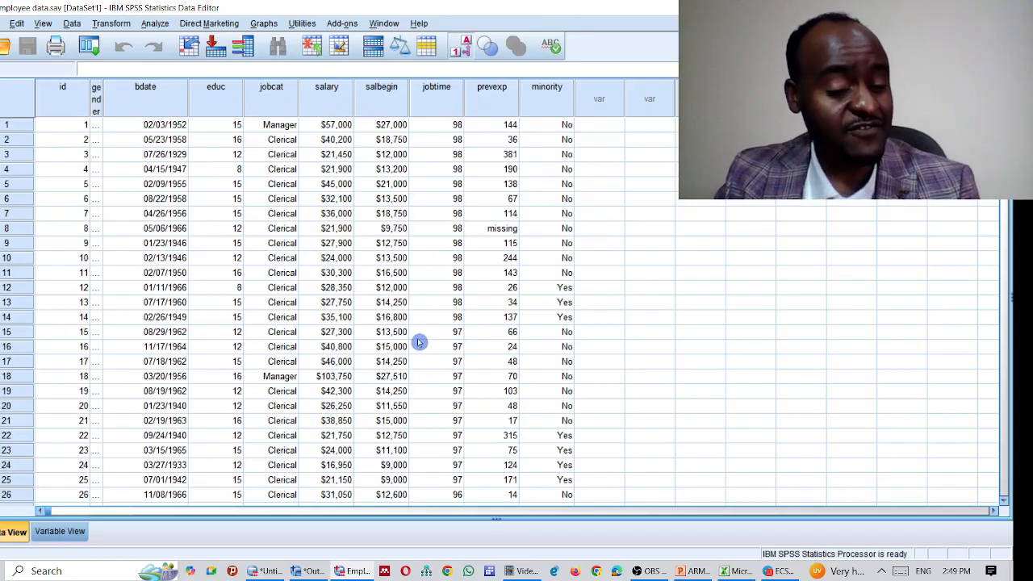
{"action": "left_click", "coordinate": [59, 532]}
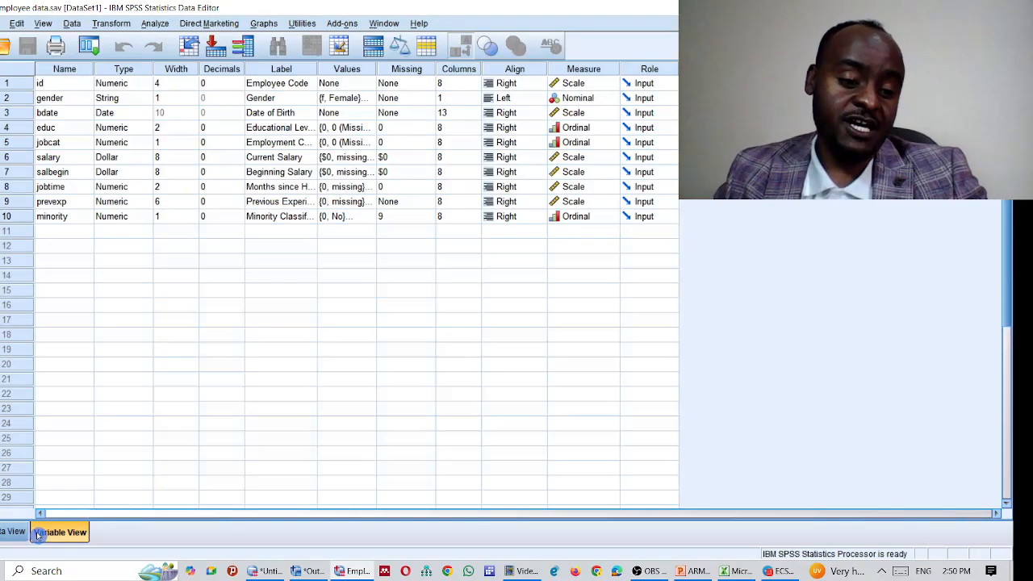
{"action": "left_click", "coordinate": [7, 533]}
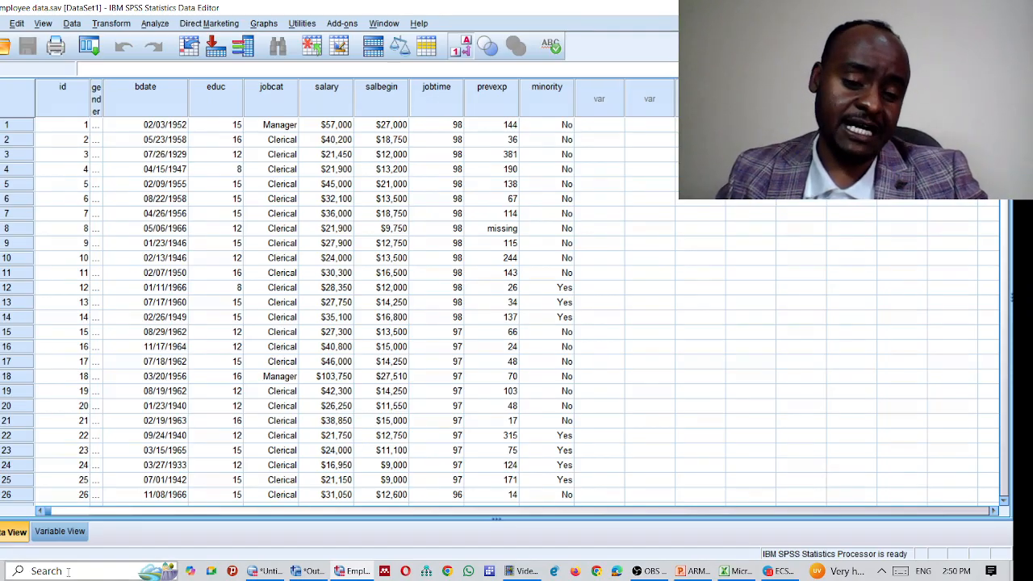
{"action": "left_click", "coordinate": [59, 531]}
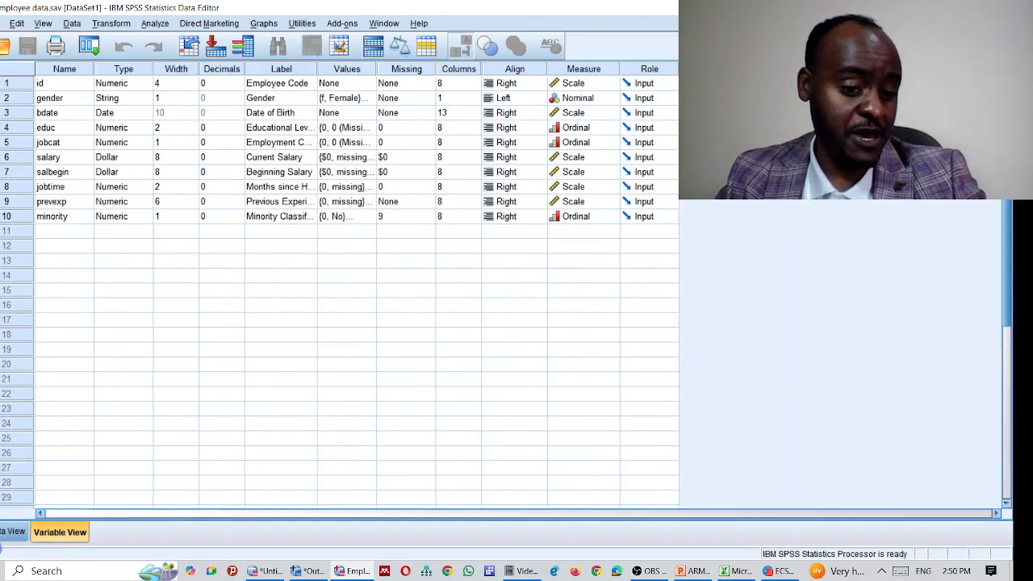
{"action": "left_click", "coordinate": [8, 535]}
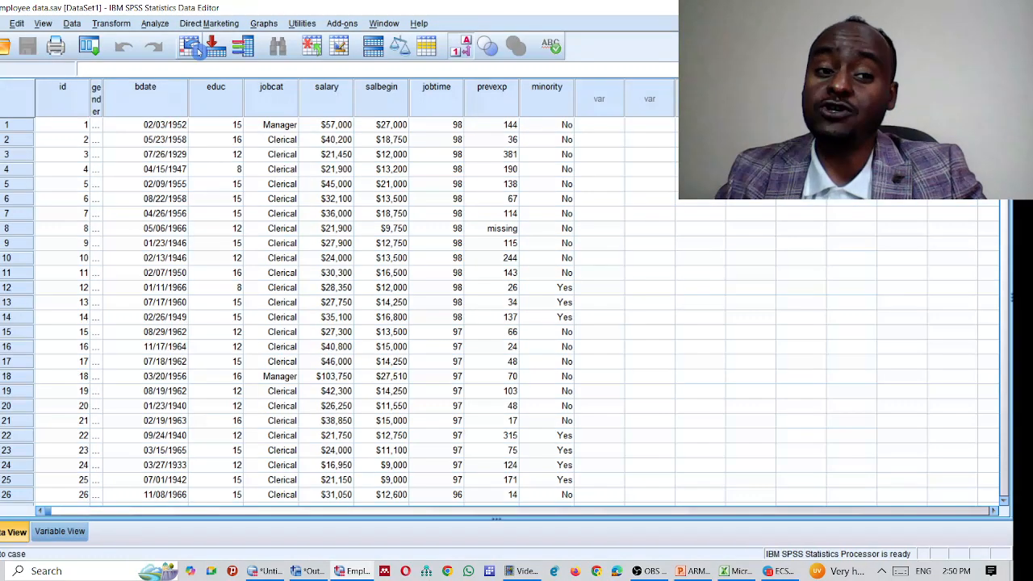
{"action": "left_click", "coordinate": [57, 535]}
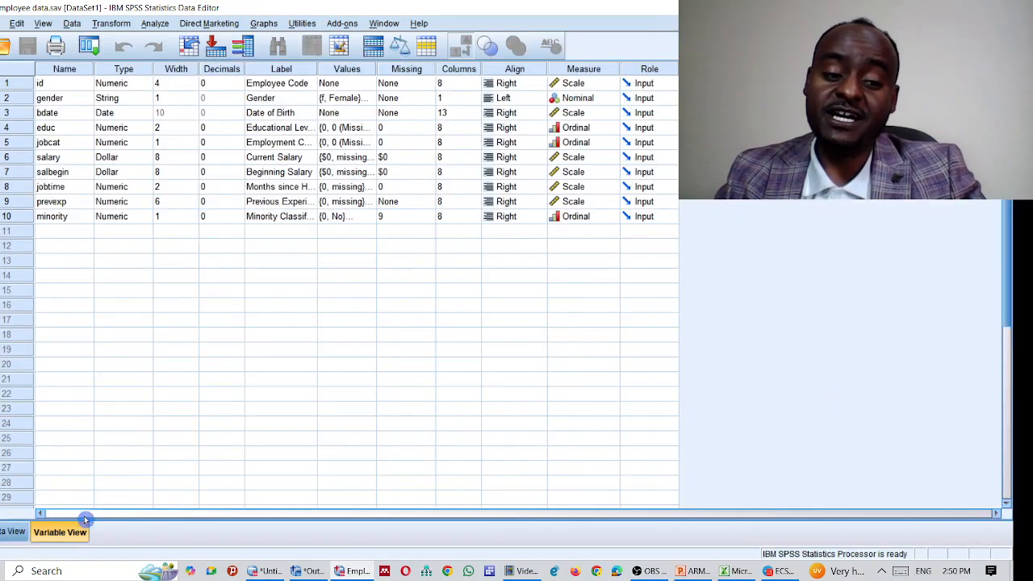
Start a Compute Variable transformation with Saldiff as the target variable.
{"action": "left_click", "coordinate": [60, 234]}
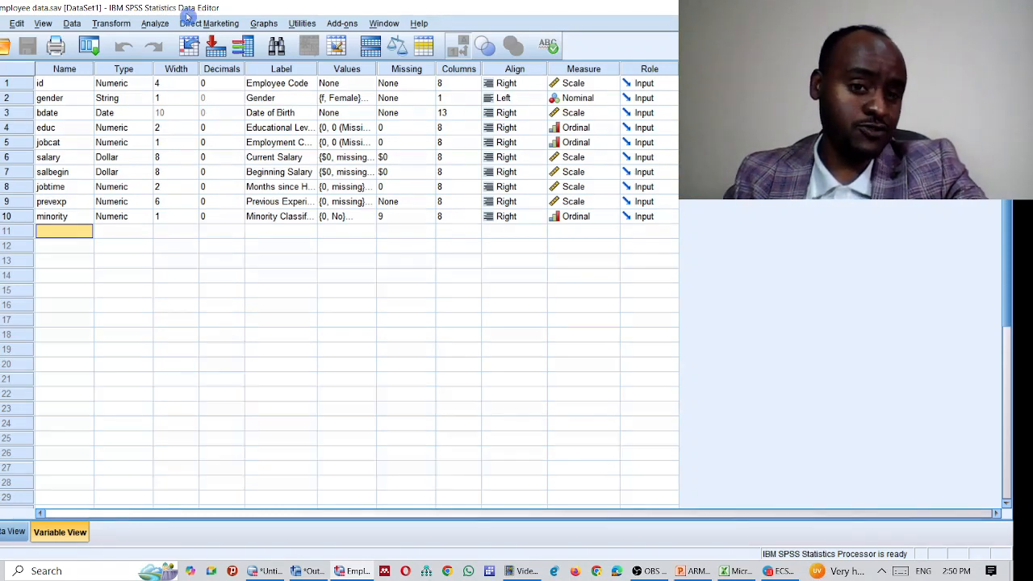
{"action": "left_click", "coordinate": [112, 24]}
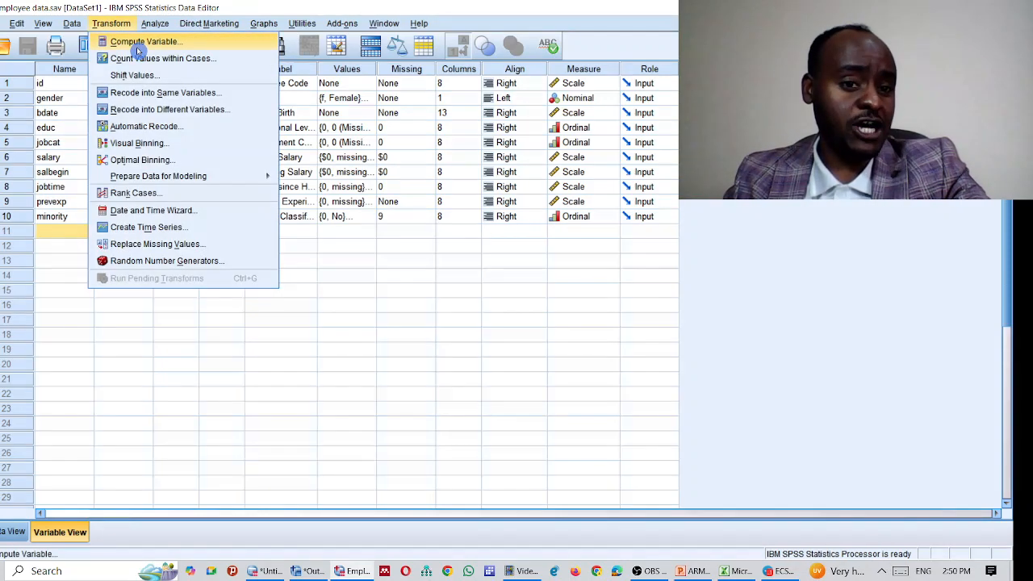
{"action": "left_click", "coordinate": [135, 44]}
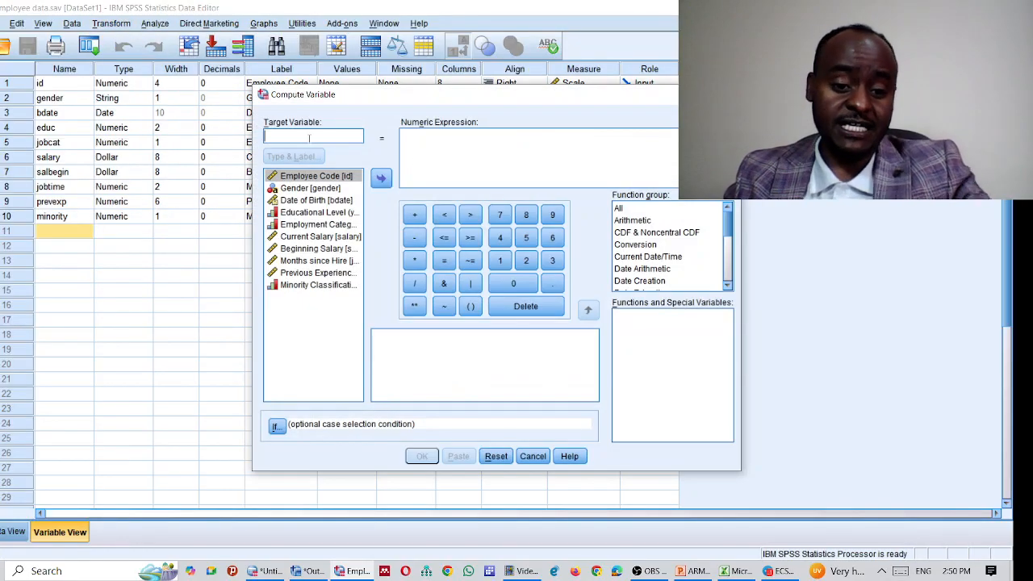
{"action": "type", "text": "Sa"}
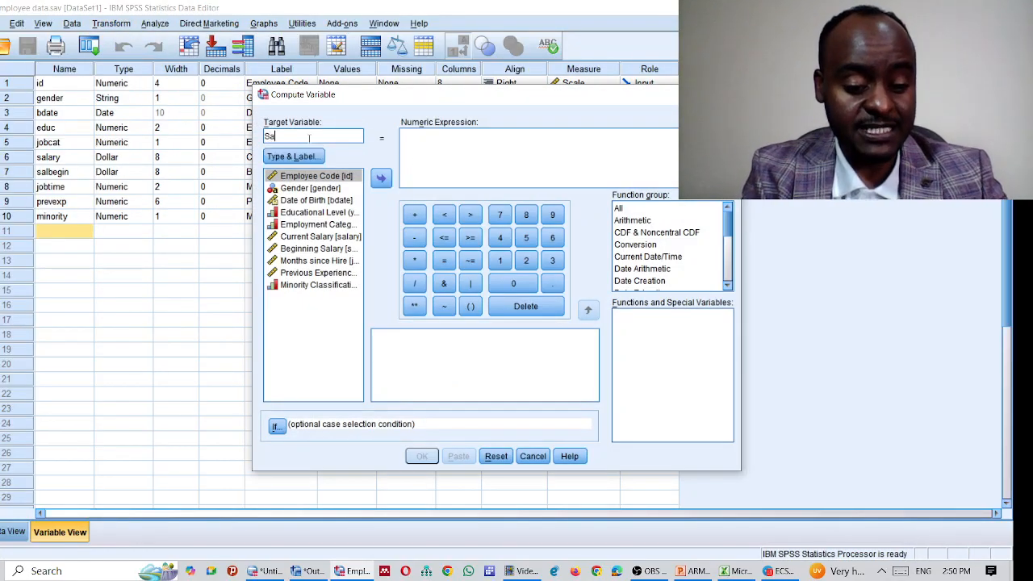
{"action": "type", "text": "ldiff"}
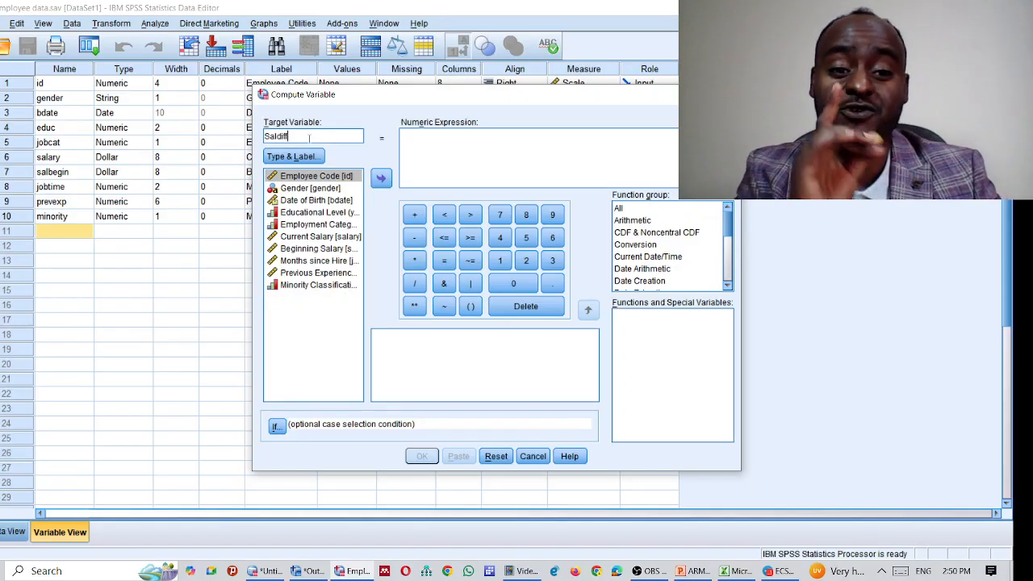
Build the numeric expression salary - jobtime for Saldiff and run the computation.
{"action": "left_click", "coordinate": [440, 162]}
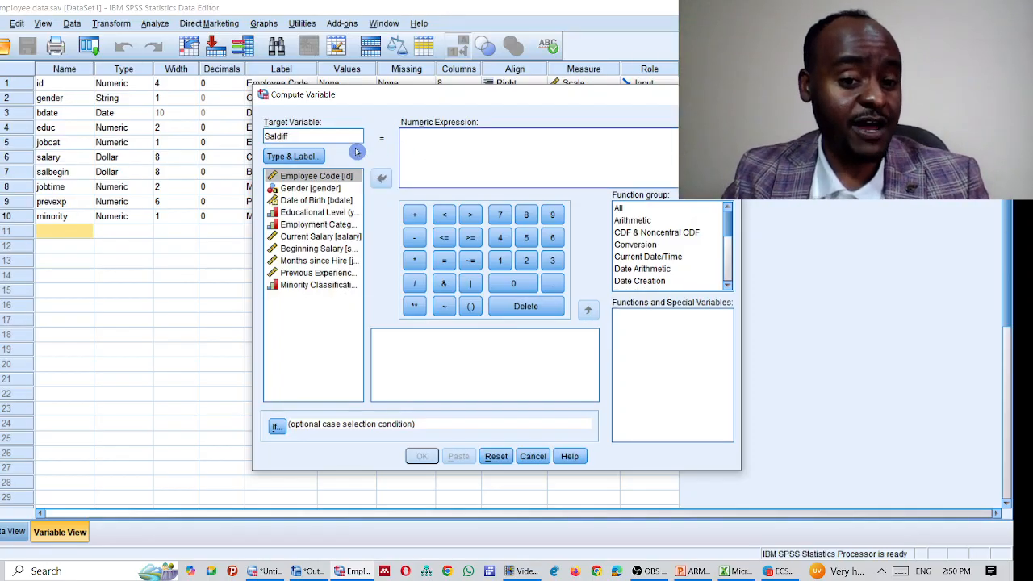
{"action": "left_click", "coordinate": [326, 236]}
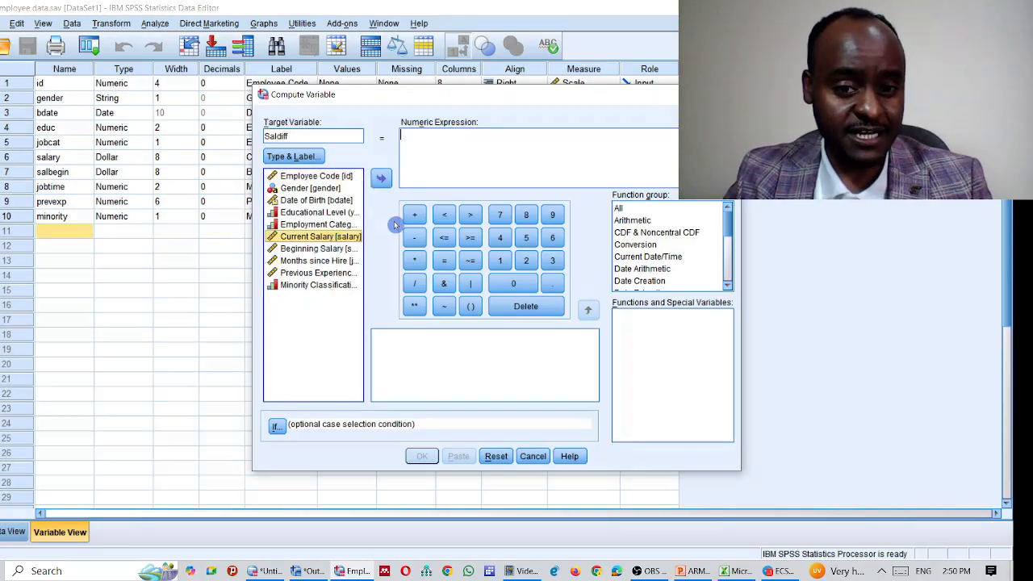
{"action": "double_click", "coordinate": [326, 236]}
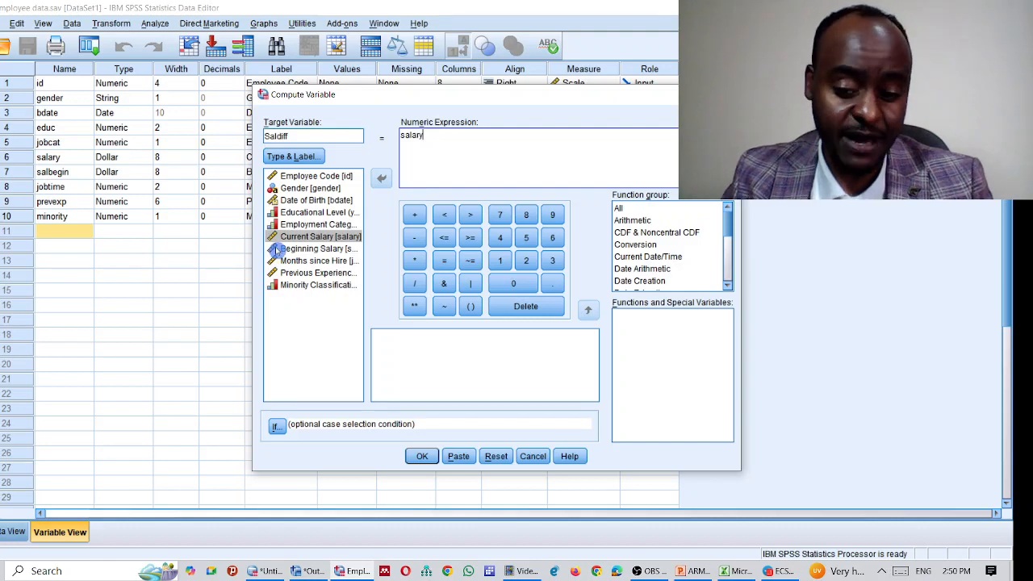
{"action": "left_click", "coordinate": [414, 237]}
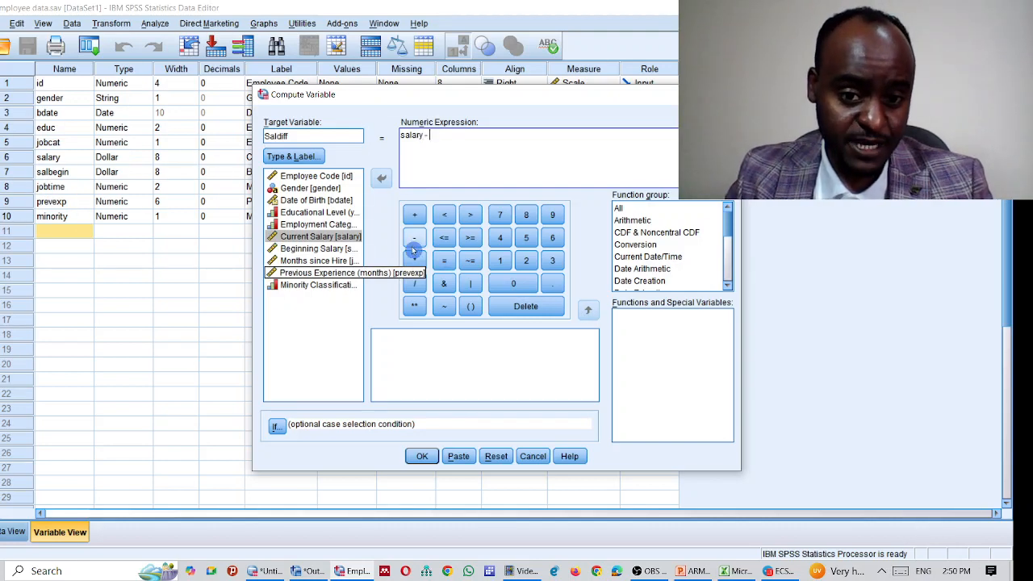
{"action": "double_click", "coordinate": [319, 260]}
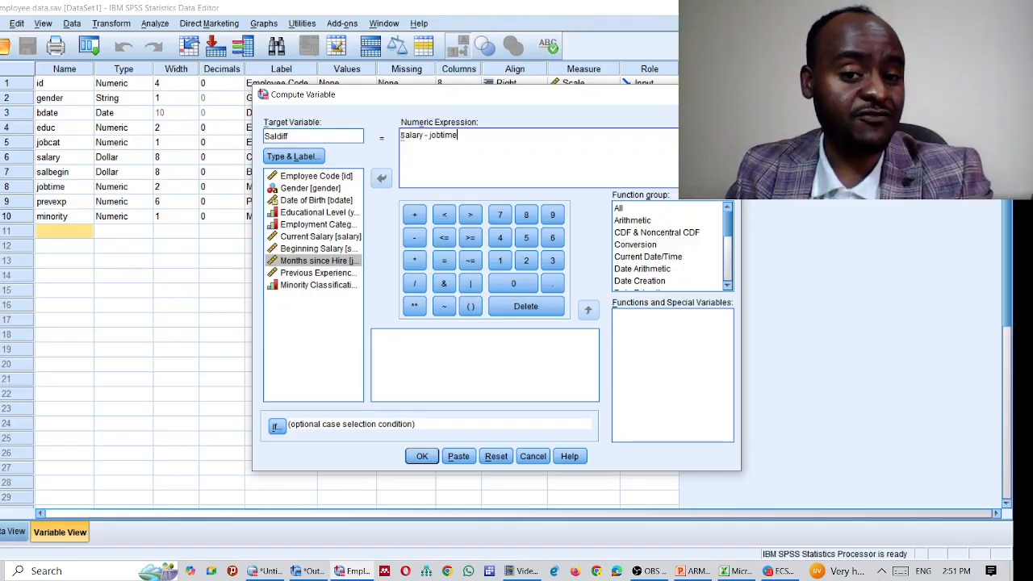
{"action": "left_click", "coordinate": [422, 456]}
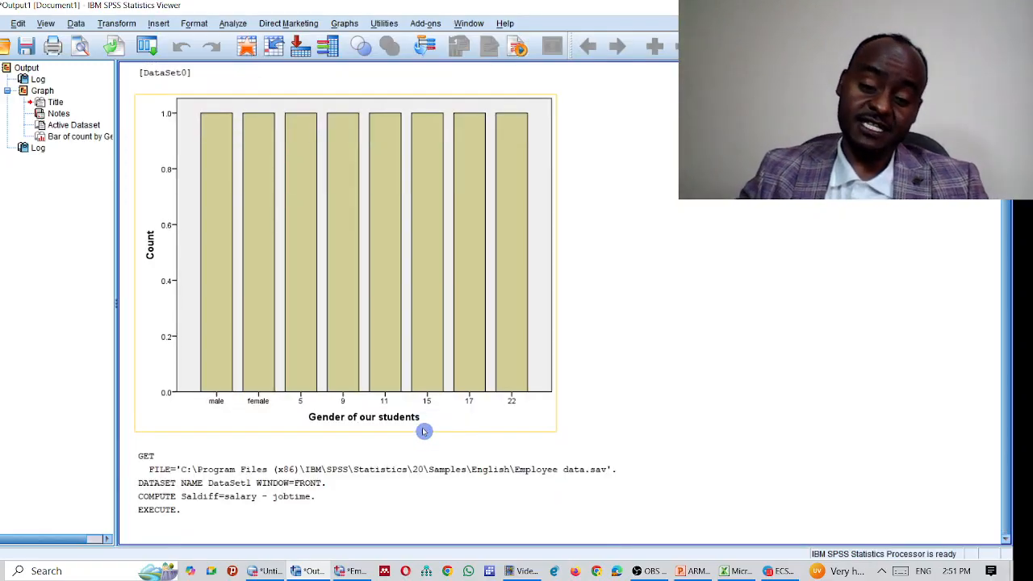
Examine the logged syntax of the Saldiff computation in the output document.
{"action": "left_click", "coordinate": [161, 515]}
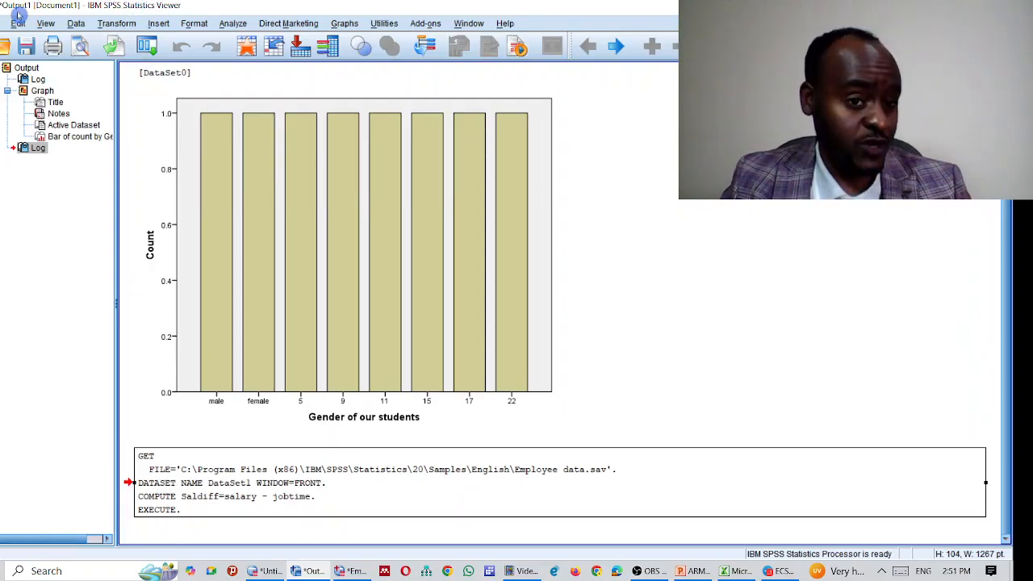
{"action": "left_click", "coordinate": [313, 163]}
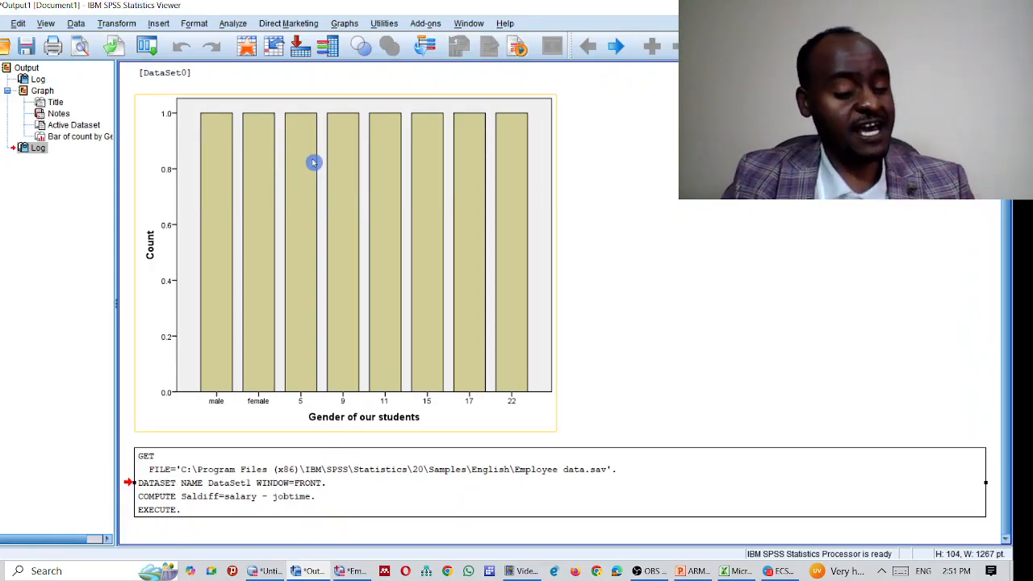
{"action": "left_click", "coordinate": [368, 515]}
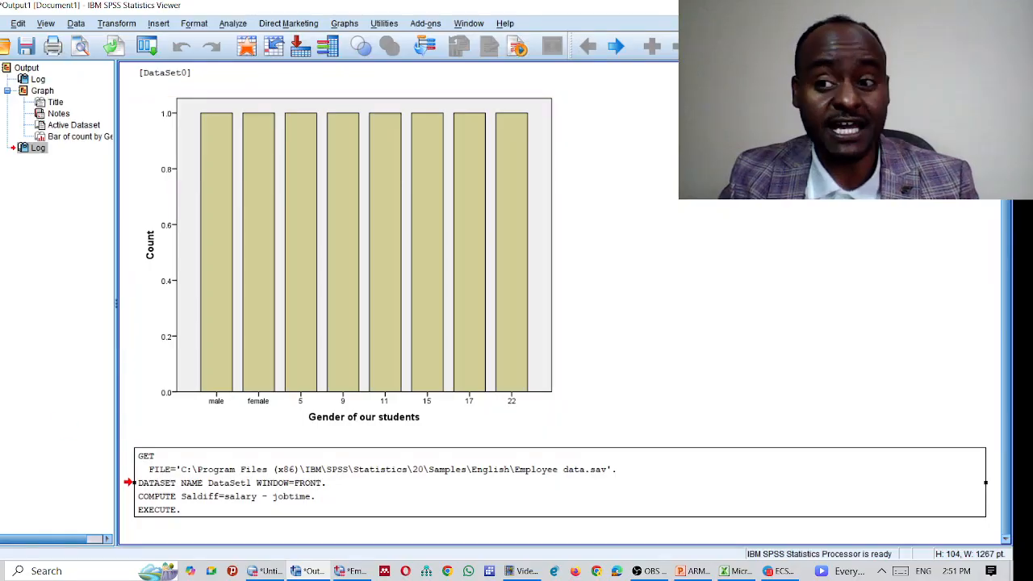
Return to the employee dataset and check the new Saldiff variable's definition and values, alternating between Variable View and Data View.
{"action": "key", "text": "alt+Tab"}
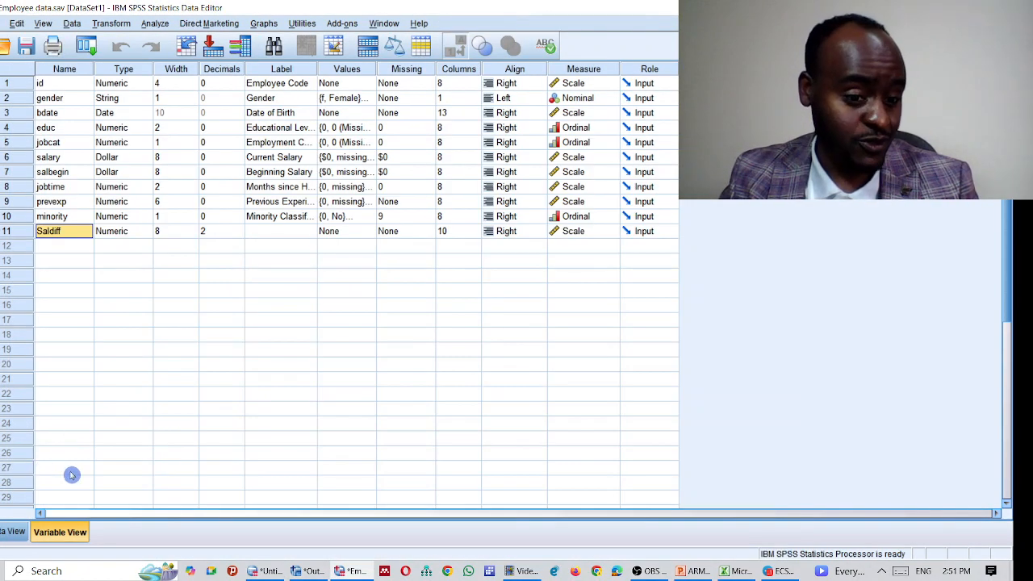
{"action": "left_click", "coordinate": [14, 533]}
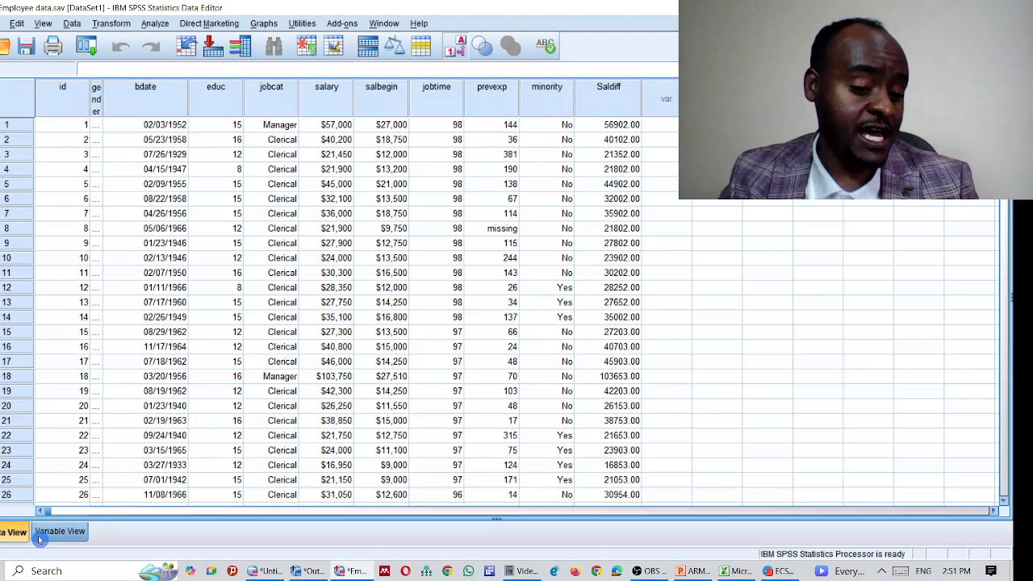
{"action": "left_click", "coordinate": [42, 537]}
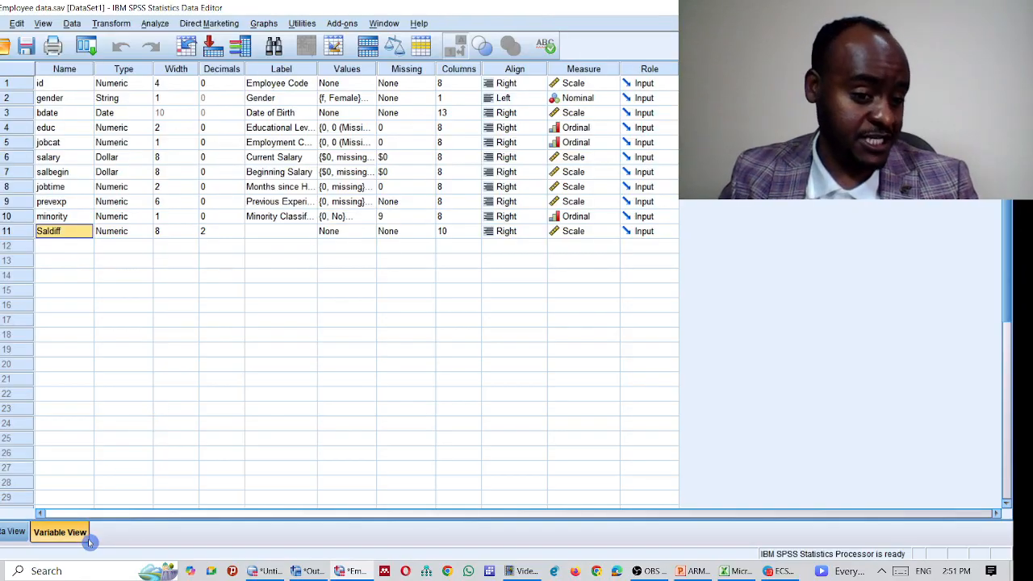
{"action": "left_click", "coordinate": [13, 535]}
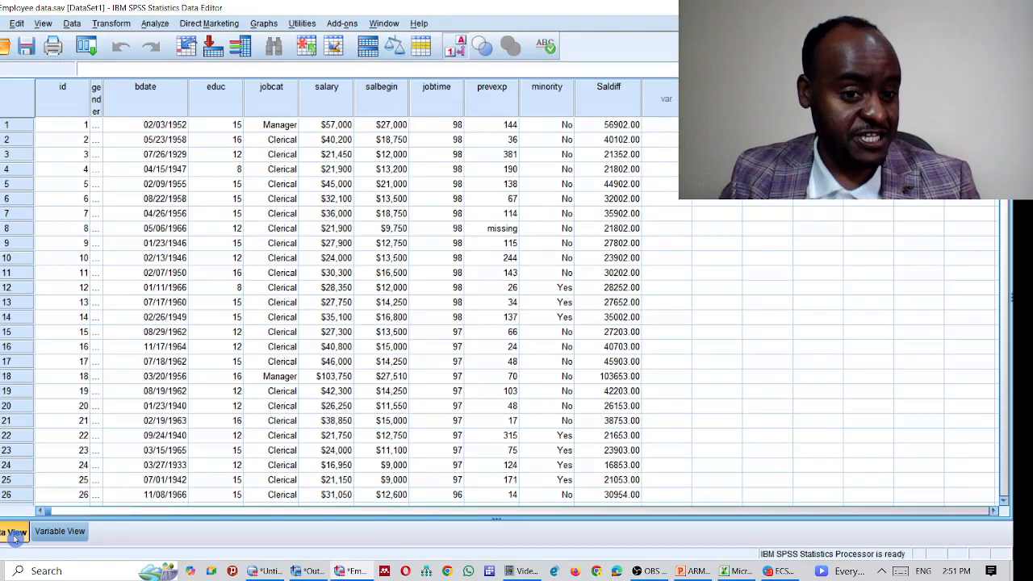
{"action": "left_click", "coordinate": [73, 533]}
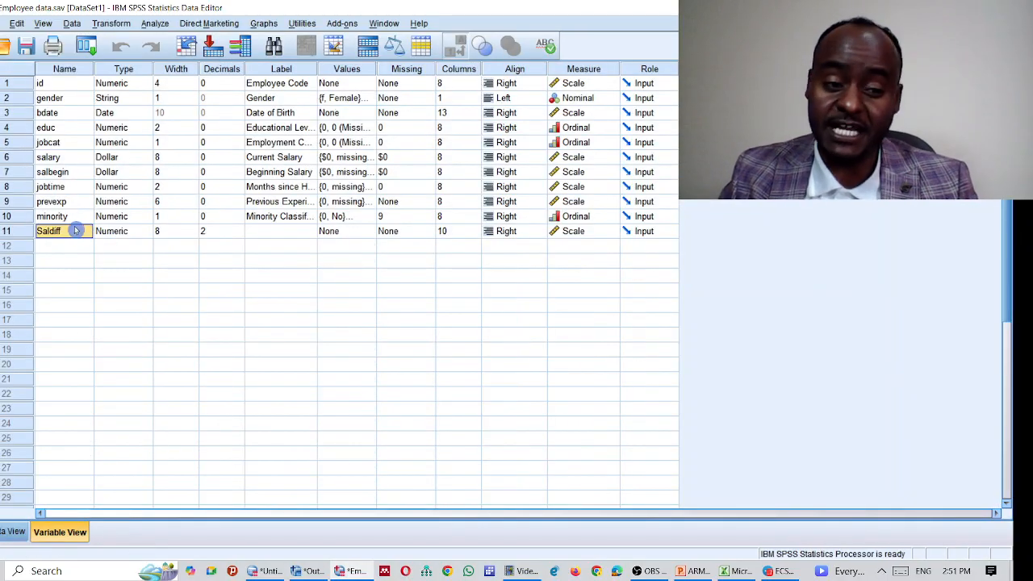
{"action": "left_click", "coordinate": [19, 231]}
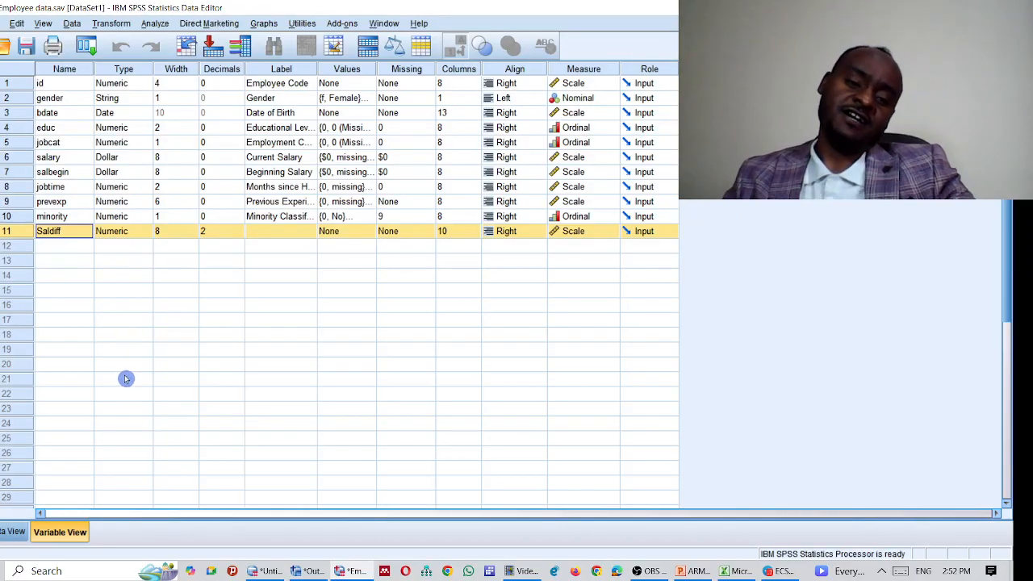
{"action": "left_click", "coordinate": [9, 532]}
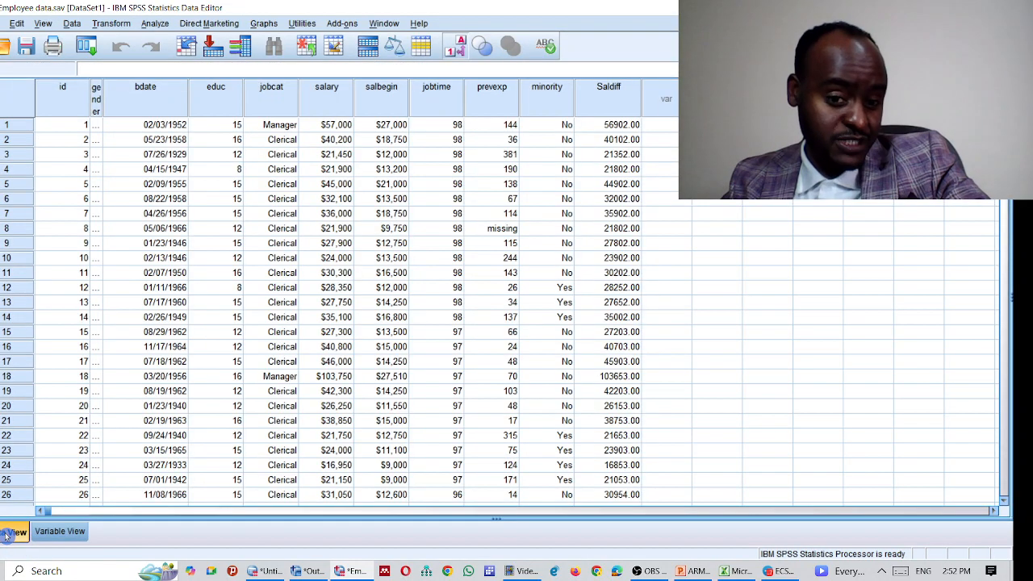
Examine the computed values of the Saldiff column down through the last cases of the dataset.
{"action": "left_click", "coordinate": [608, 94]}
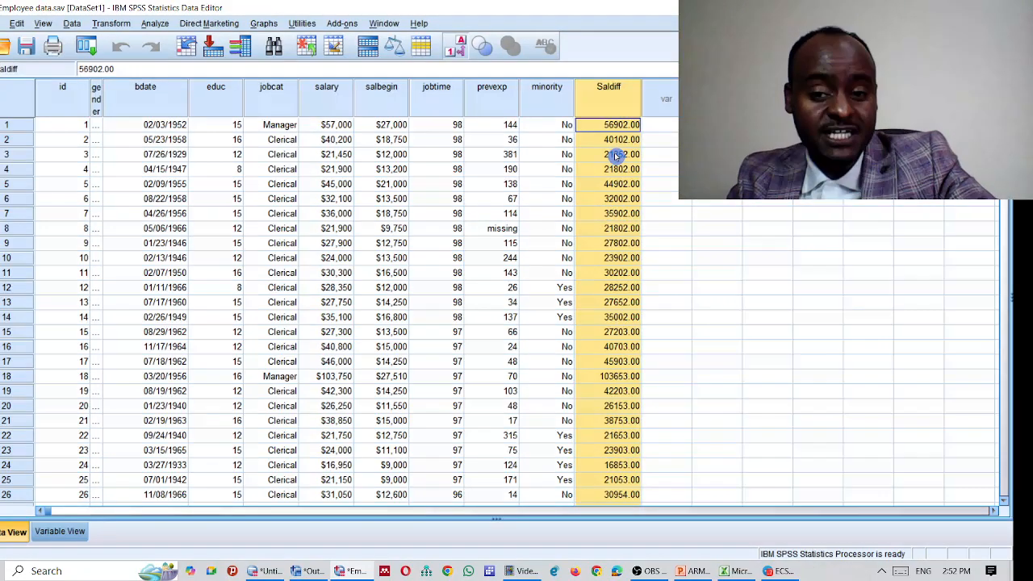
{"action": "scroll", "coordinate": [601, 242], "scroll_direction": "down", "scroll_amount": 20}
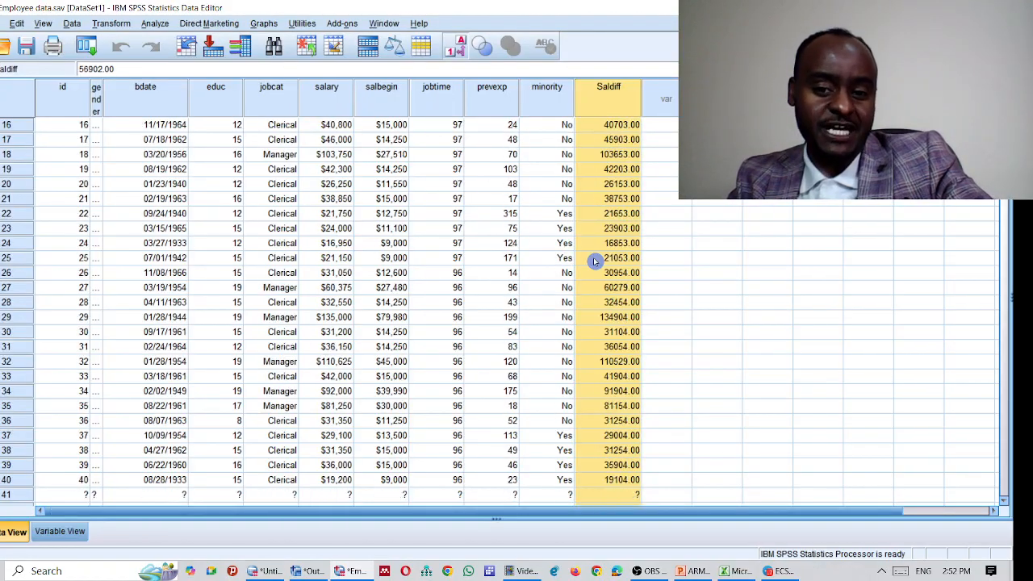
{"action": "scroll", "coordinate": [613, 283], "scroll_direction": "down", "scroll_amount": 20}
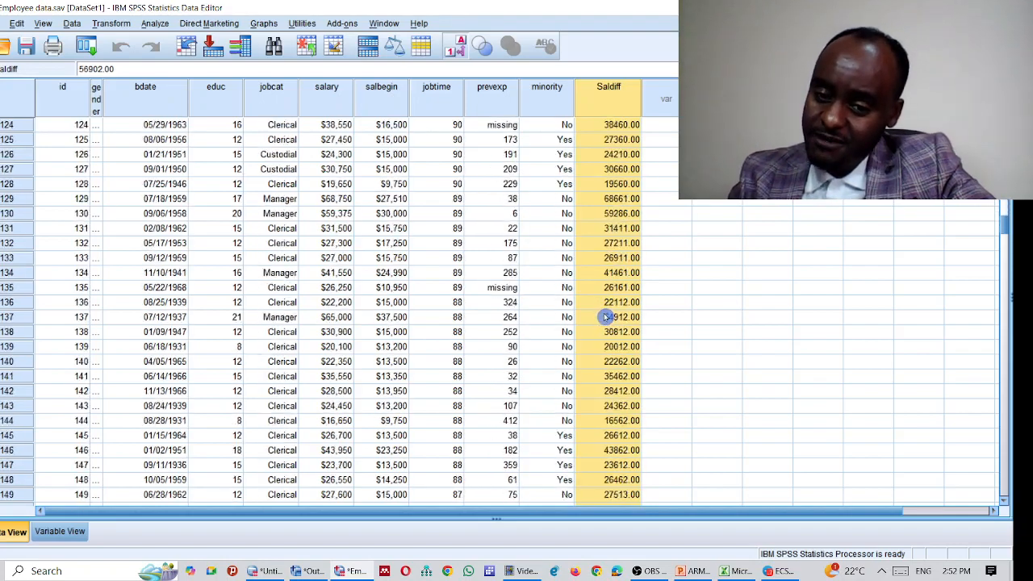
{"action": "scroll", "coordinate": [605, 323], "scroll_direction": "down", "scroll_amount": 20}
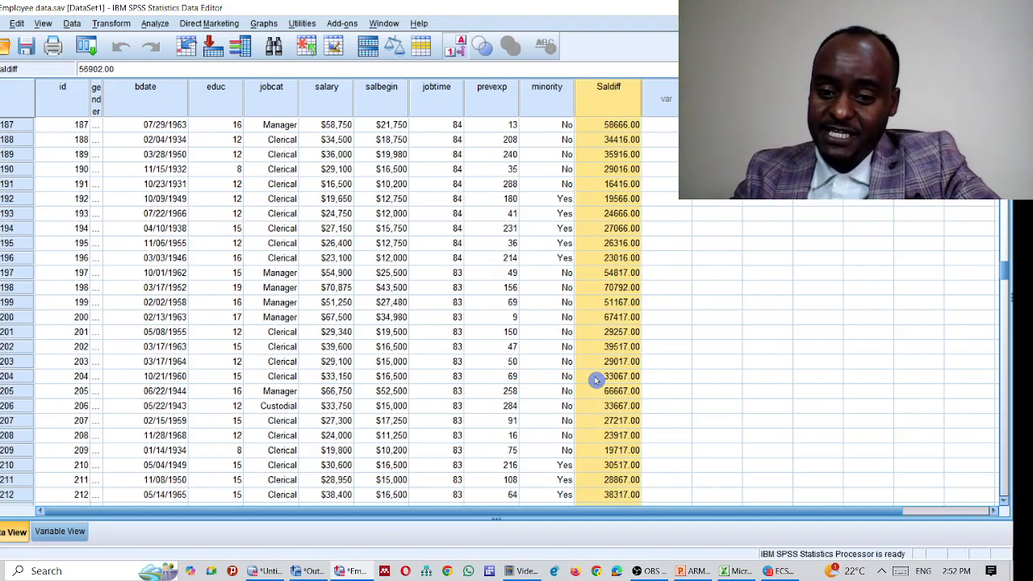
{"action": "scroll", "coordinate": [601, 396], "scroll_direction": "down", "scroll_amount": 20}
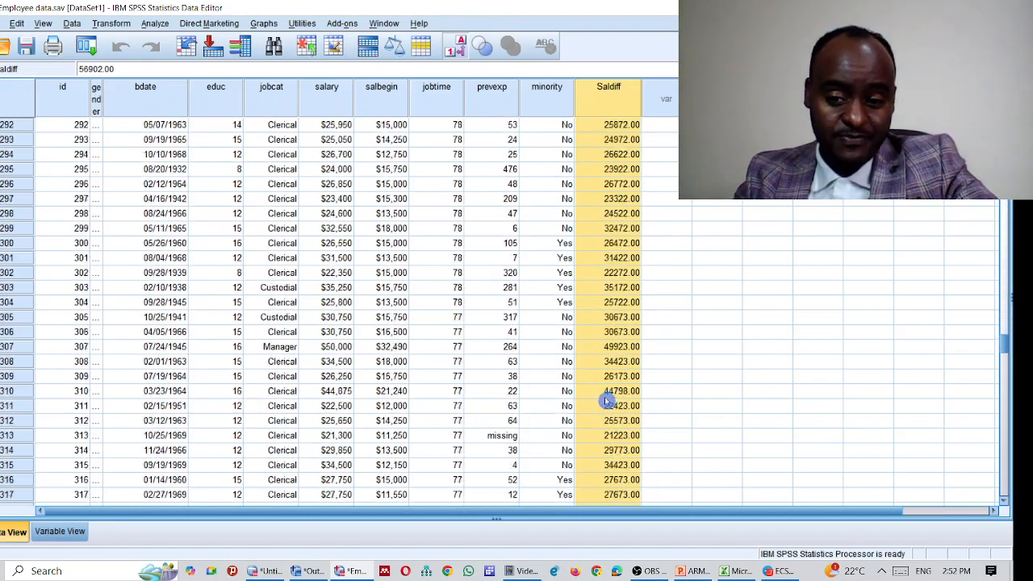
{"action": "scroll", "coordinate": [605, 396], "scroll_direction": "down", "scroll_amount": 20}
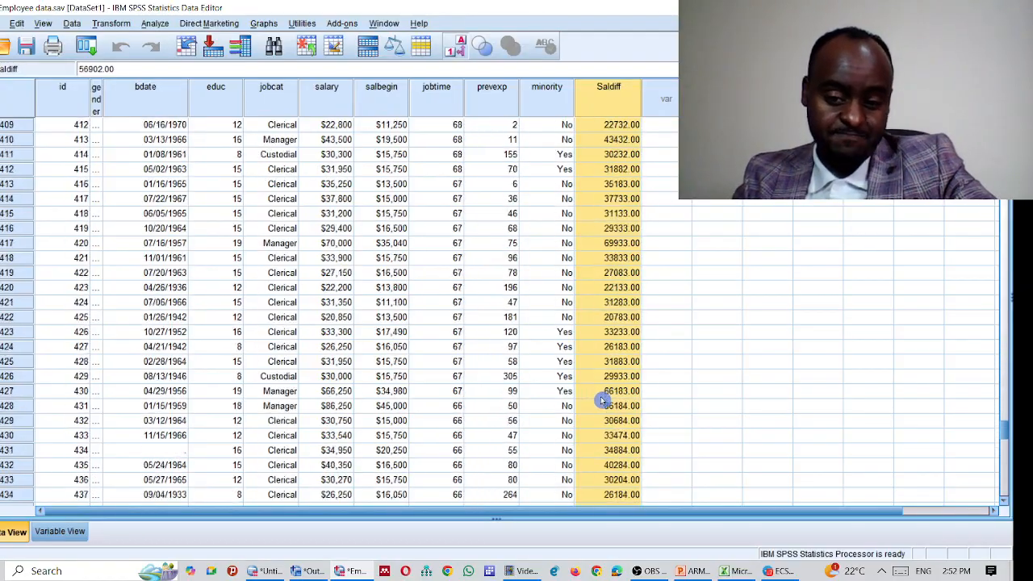
{"action": "scroll", "coordinate": [613, 393], "scroll_direction": "up", "scroll_amount": 5}
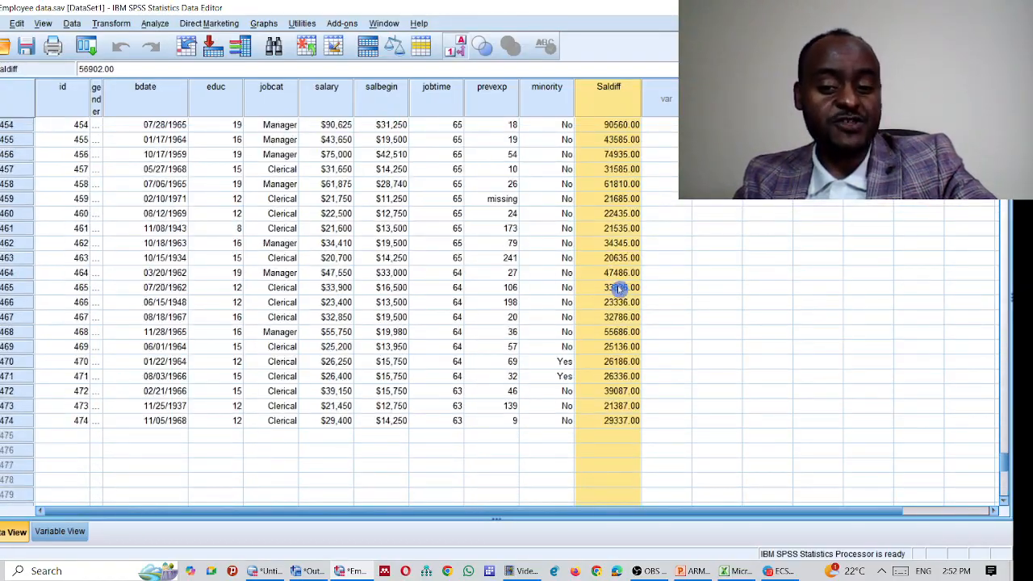
{"action": "left_click", "coordinate": [613, 287]}
{"action": "scroll", "coordinate": [646, 388], "scroll_direction": "up", "scroll_amount": 2}
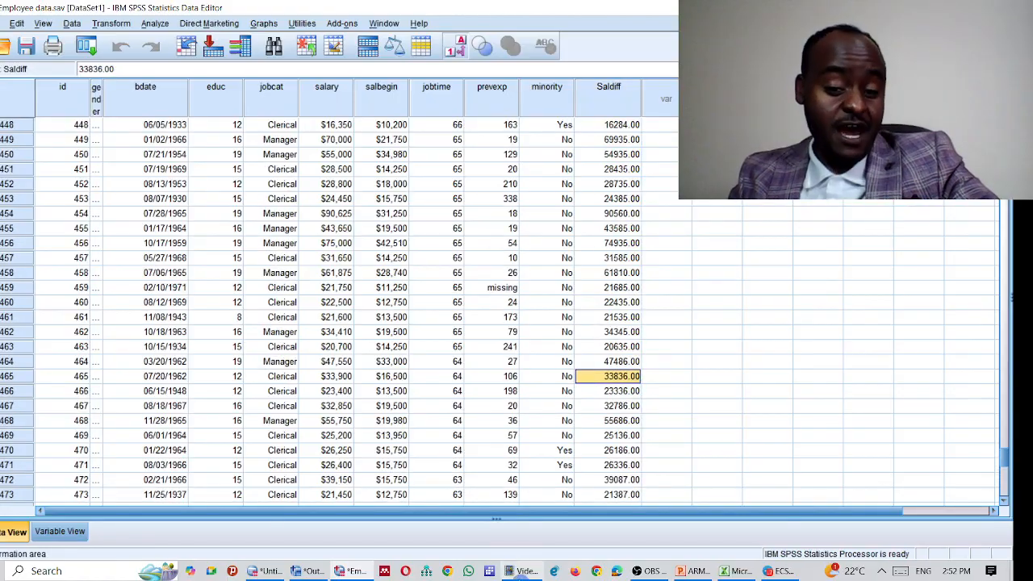
Switch to the PowerPoint presentation and review the slides on computing new variables and if cases as a slide show.
{"action": "left_click", "coordinate": [692, 572]}
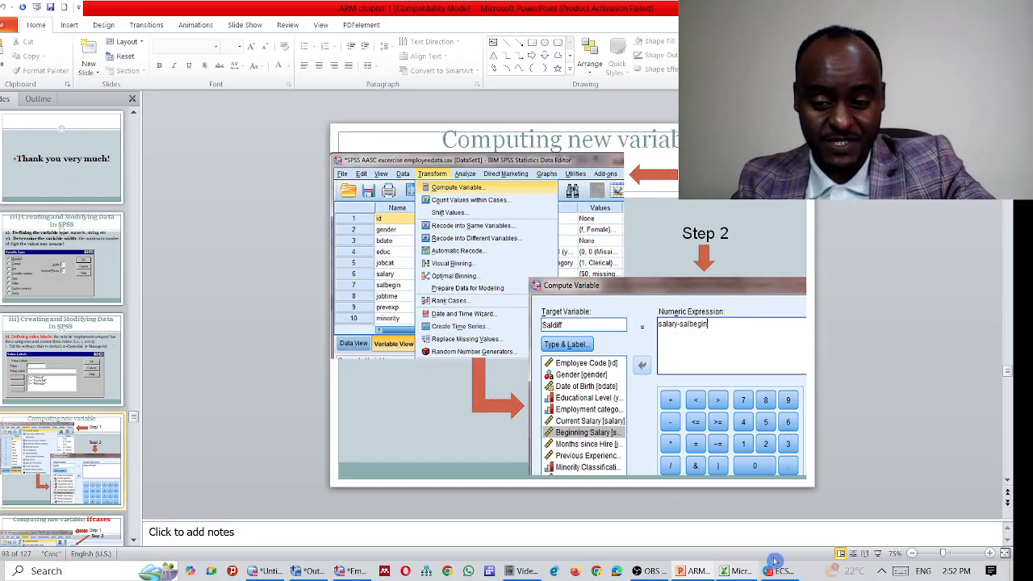
{"action": "left_click", "coordinate": [877, 553]}
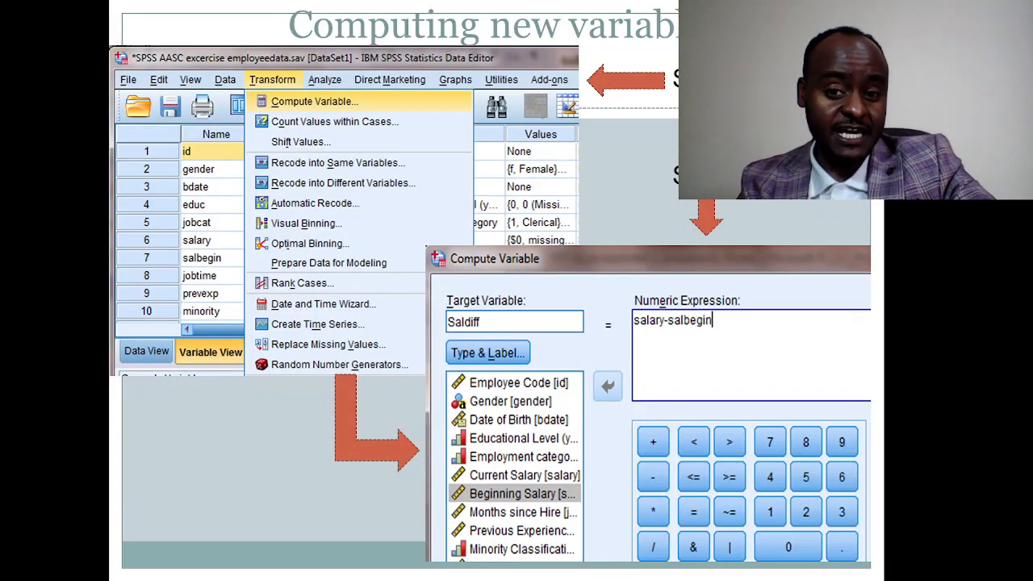
{"action": "key", "text": "Right"}
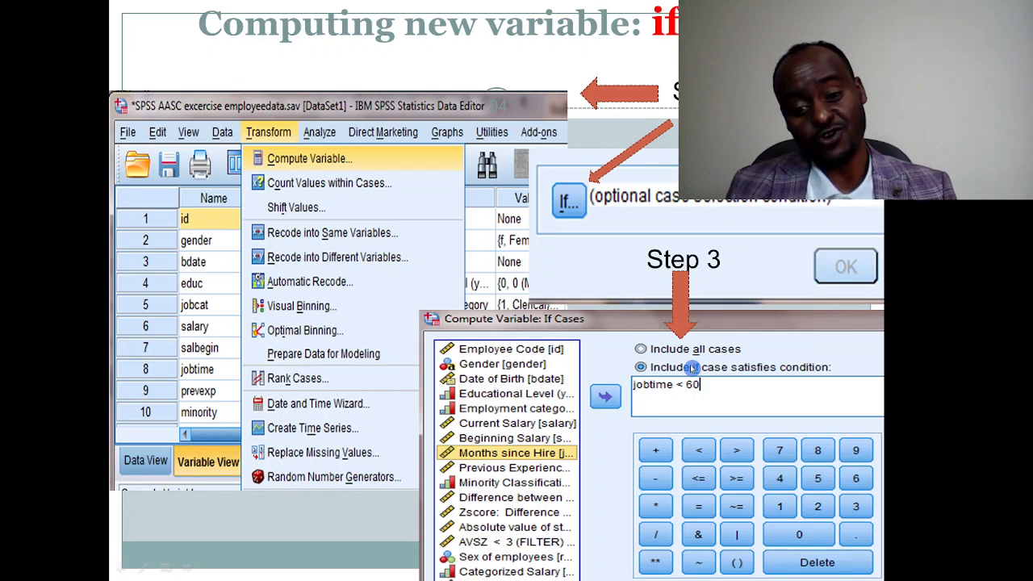
{"action": "key", "text": "Right"}
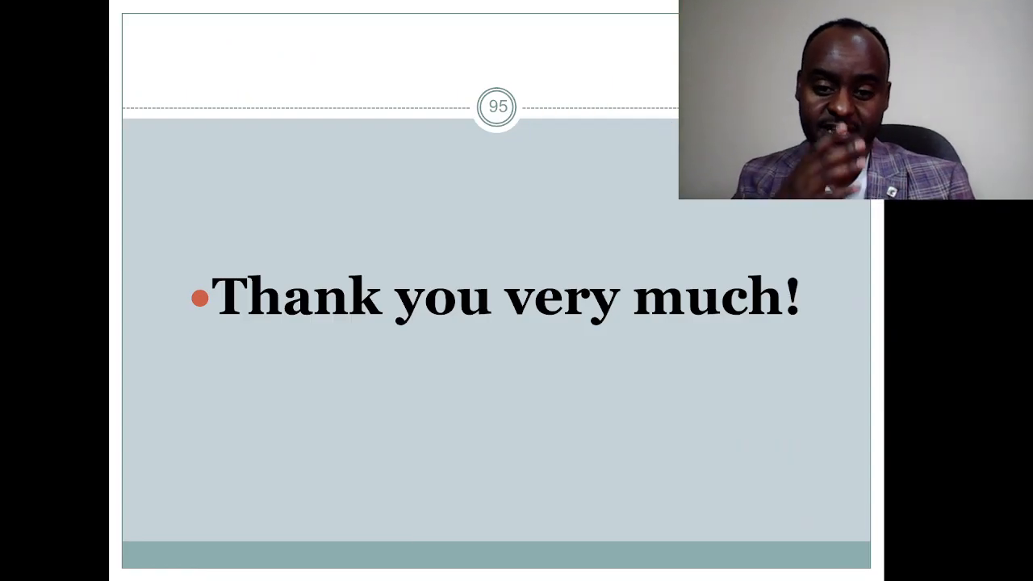
{"action": "key", "text": "Left"}
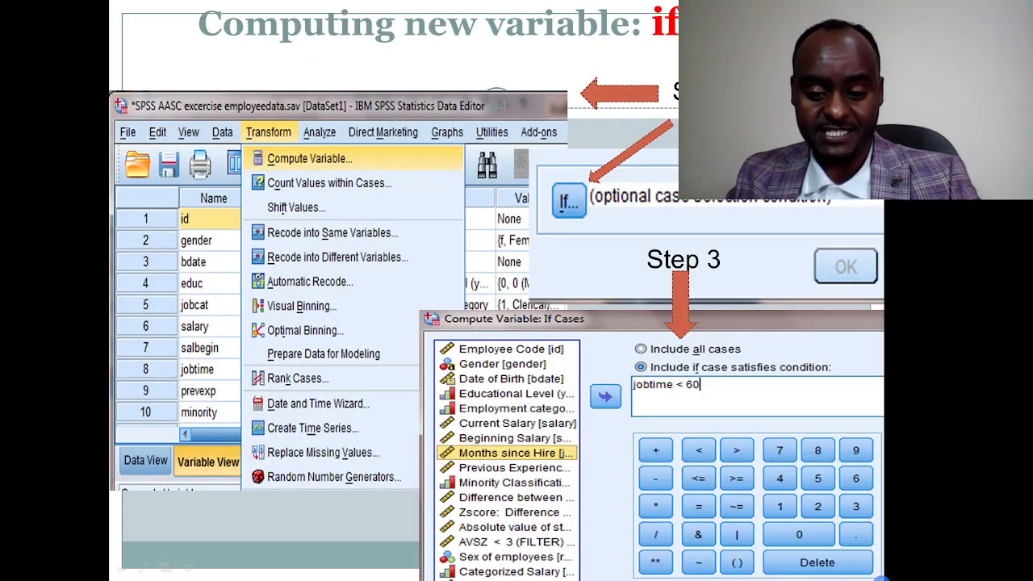
{"action": "key", "text": "Escape"}
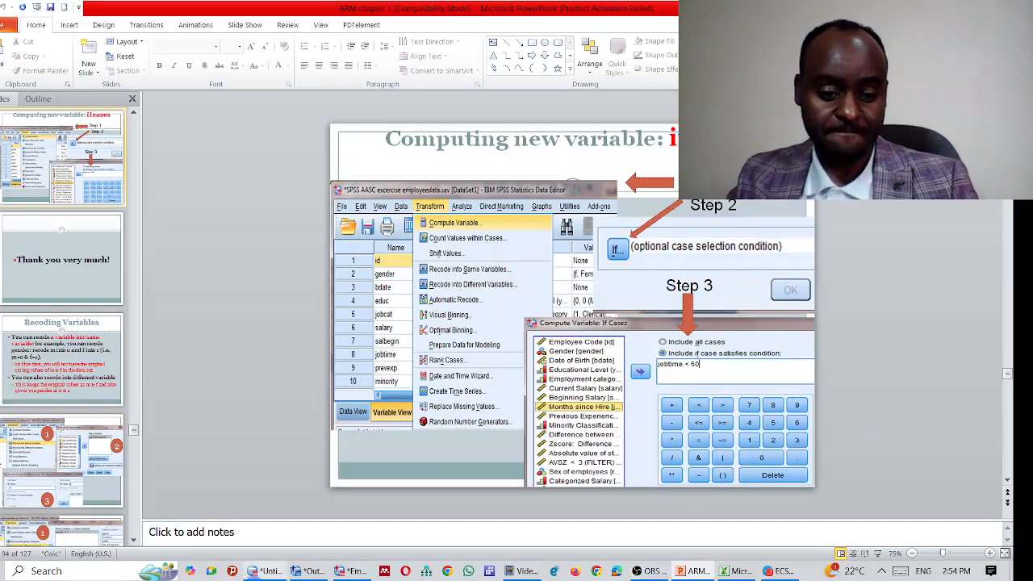
Switch back to the SPSS employee dataset and restrict the Saldiff Compute Variable transformation to cases satisfying the condition jobtime < 60.
{"action": "left_click", "coordinate": [269, 571]}
{"action": "left_click", "coordinate": [355, 571]}
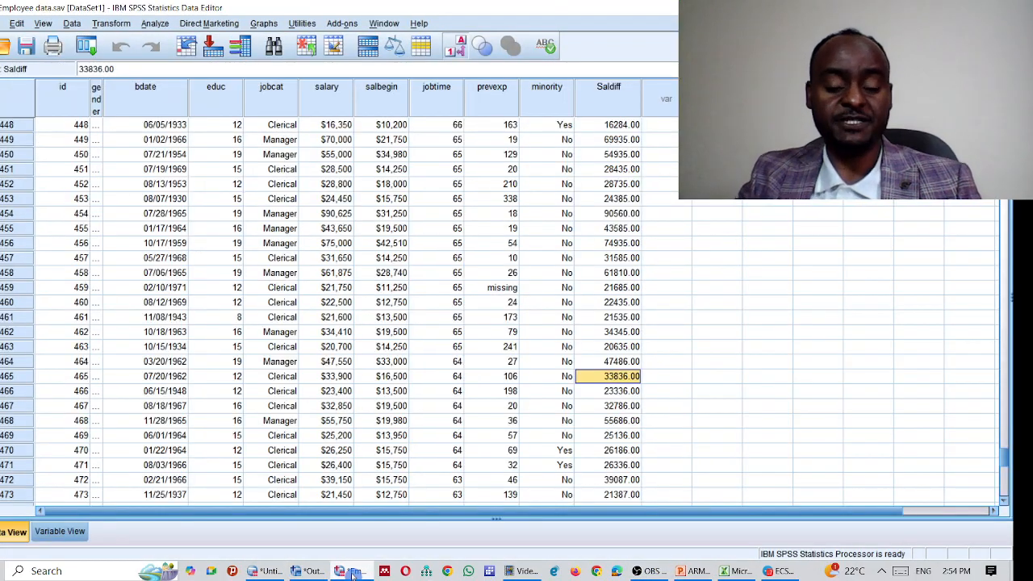
{"action": "left_click", "coordinate": [109, 25]}
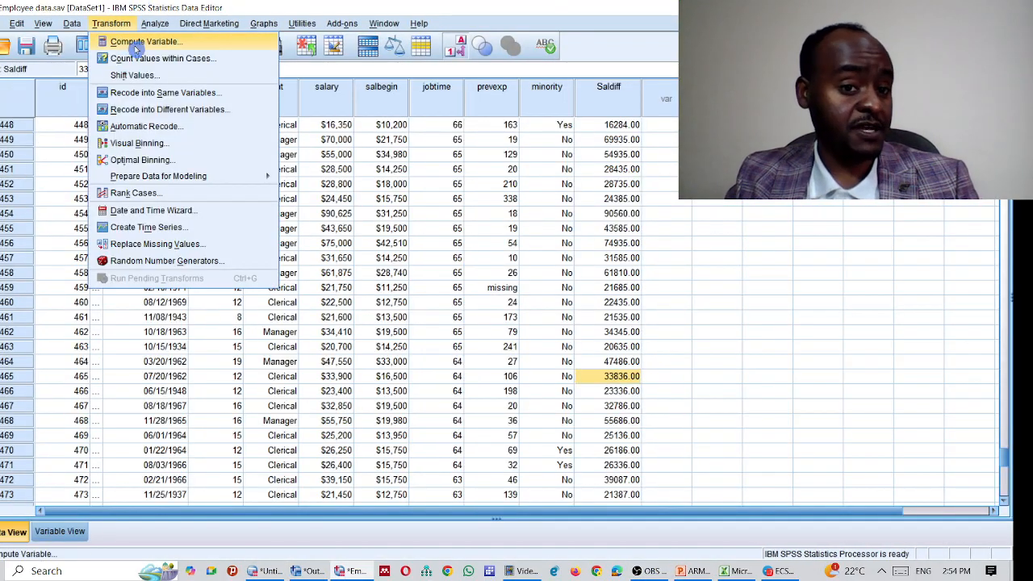
{"action": "left_click", "coordinate": [135, 49]}
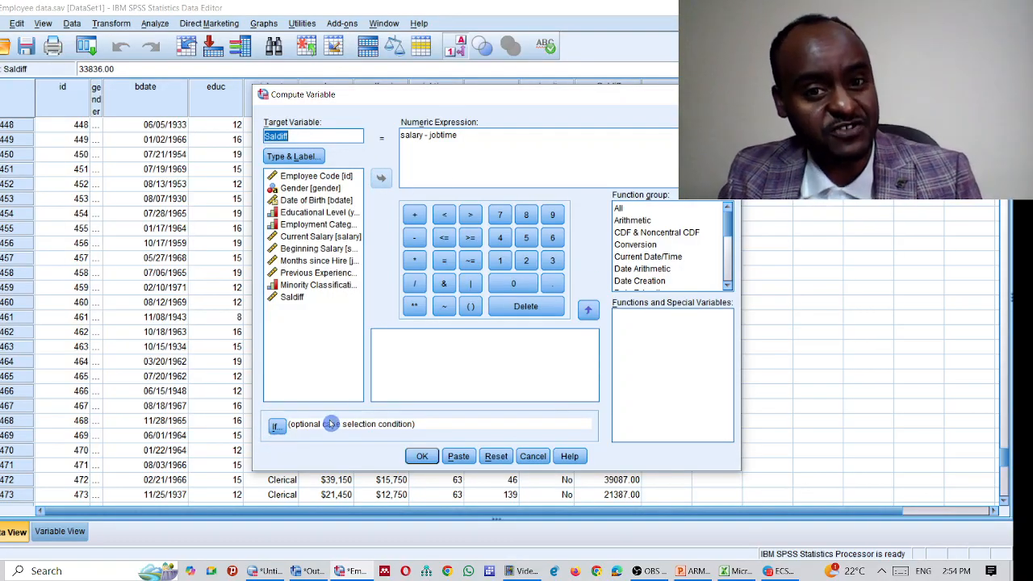
{"action": "left_click", "coordinate": [276, 428]}
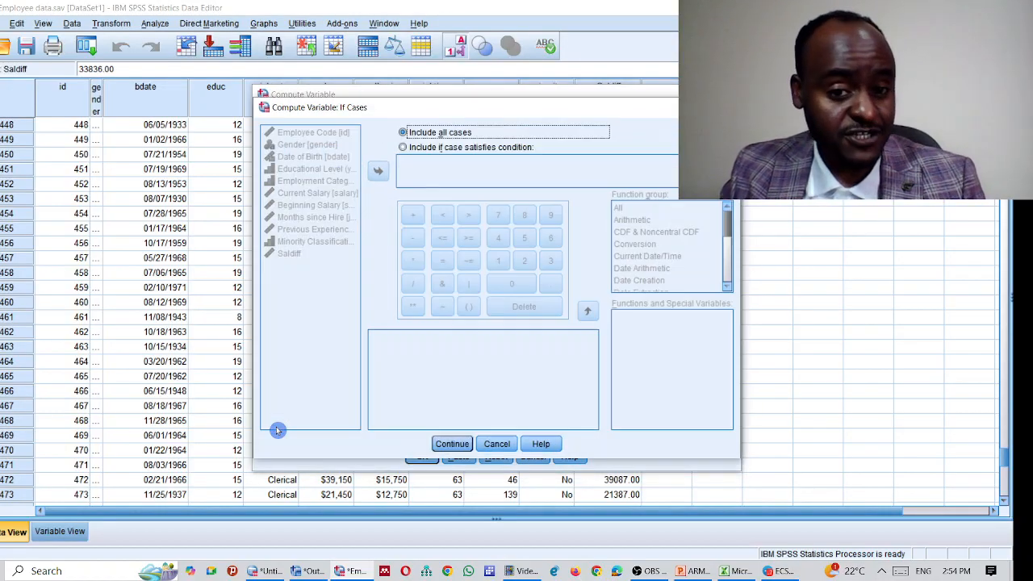
{"action": "left_click", "coordinate": [402, 146]}
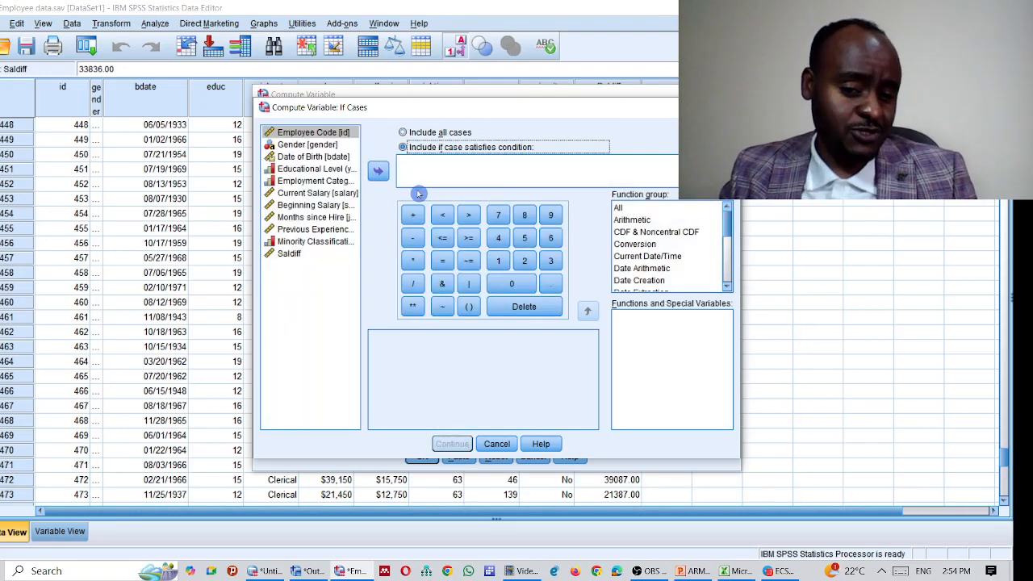
{"action": "double_click", "coordinate": [325, 218]}
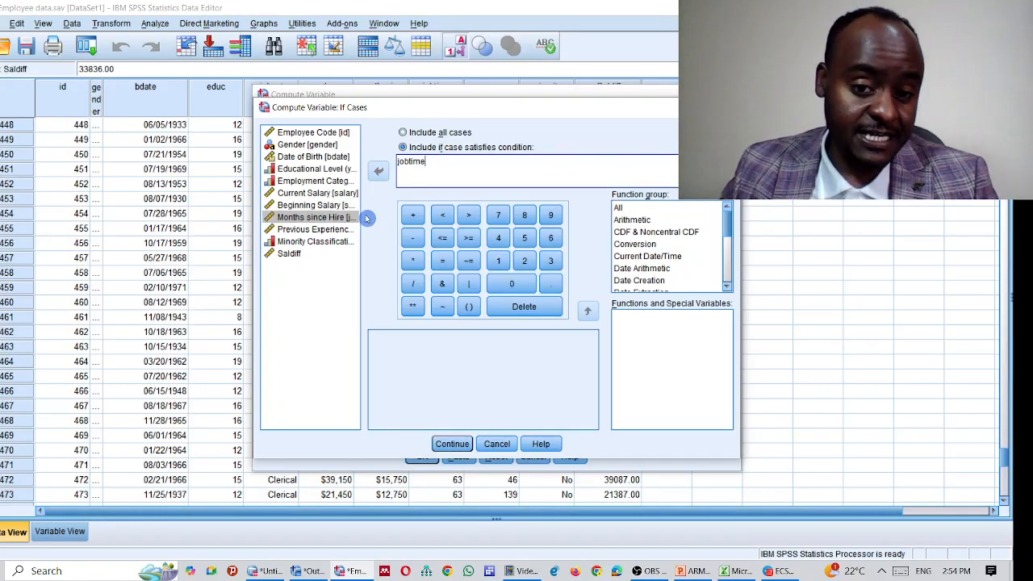
{"action": "left_click", "coordinate": [442, 216]}
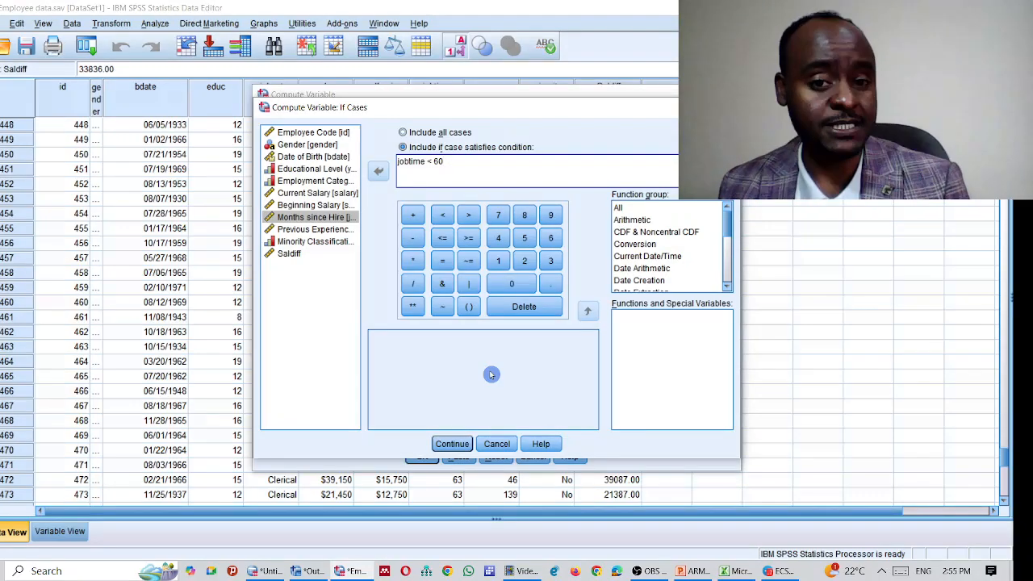
{"action": "left_click", "coordinate": [452, 446]}
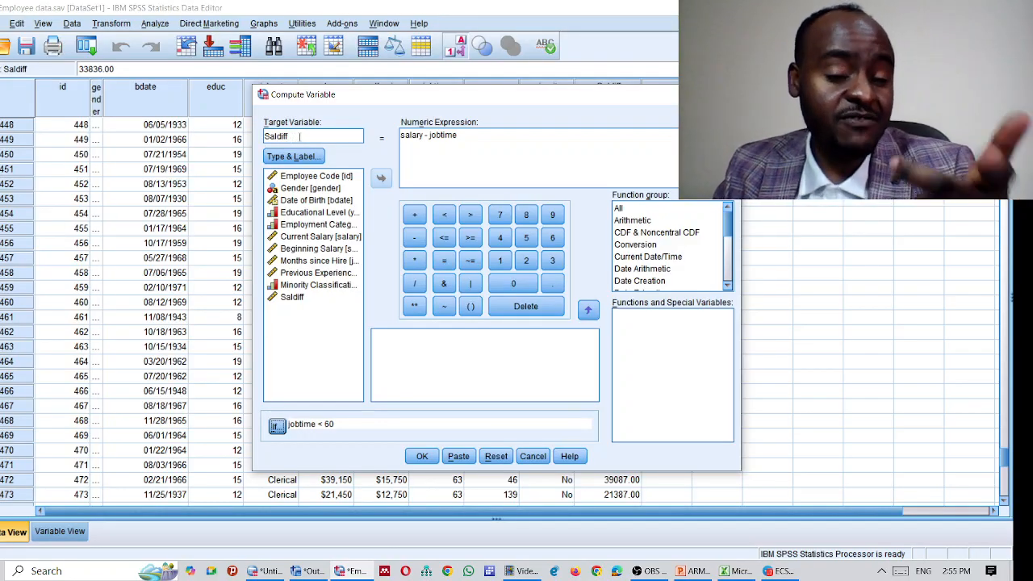
Run the conditional Saldiff computation and accept changing the existing variable.
{"action": "left_click", "coordinate": [425, 458]}
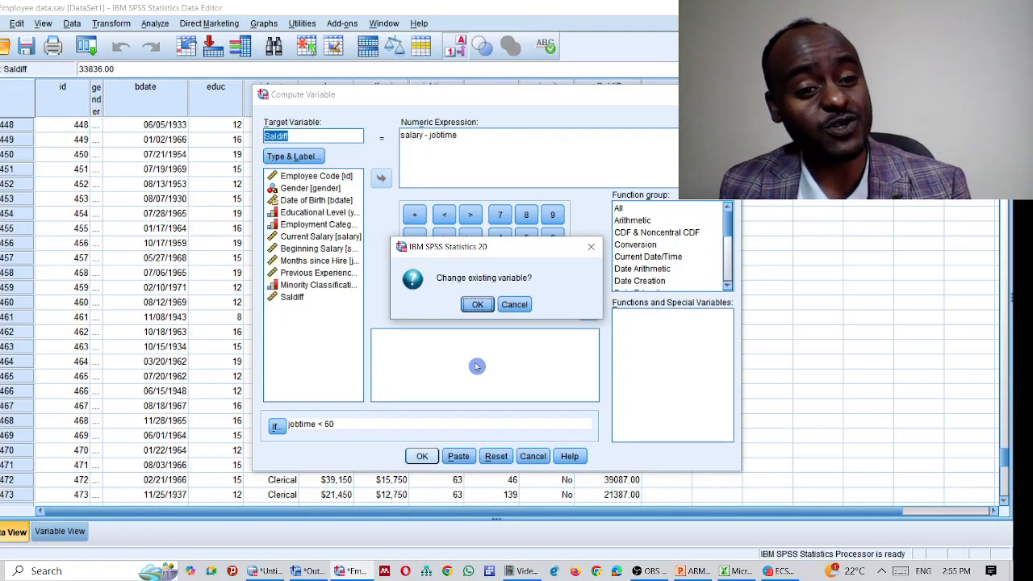
{"action": "key", "text": "Tab"}
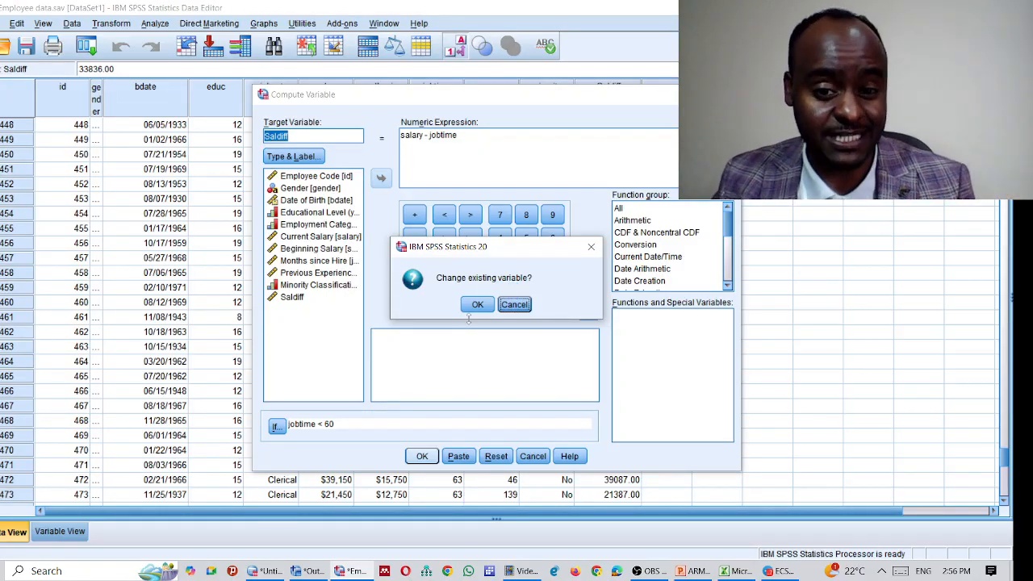
{"action": "left_click", "coordinate": [474, 306]}
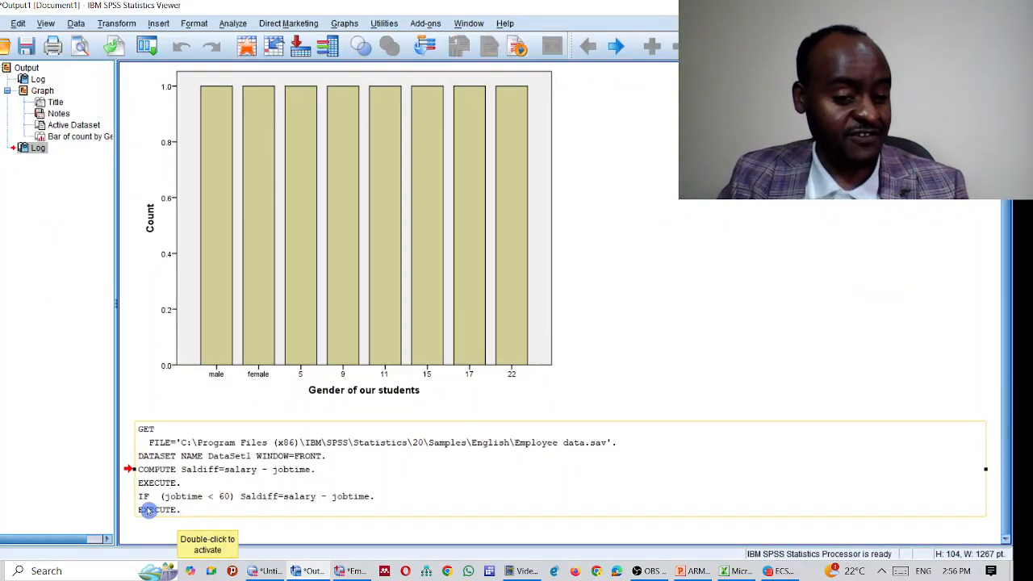
{"action": "left_click", "coordinate": [657, 571]}
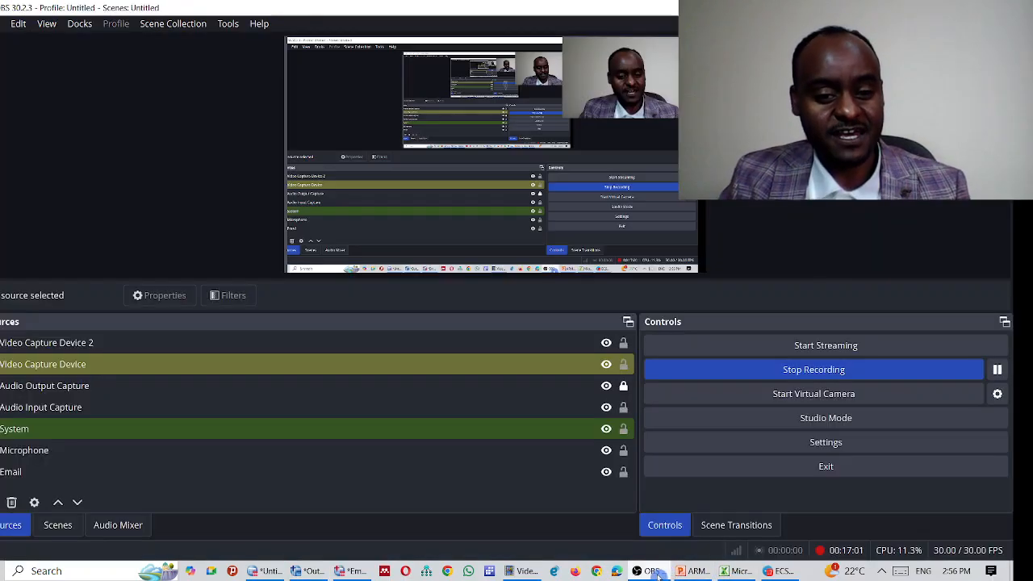
{"action": "left_click", "coordinate": [657, 573]}
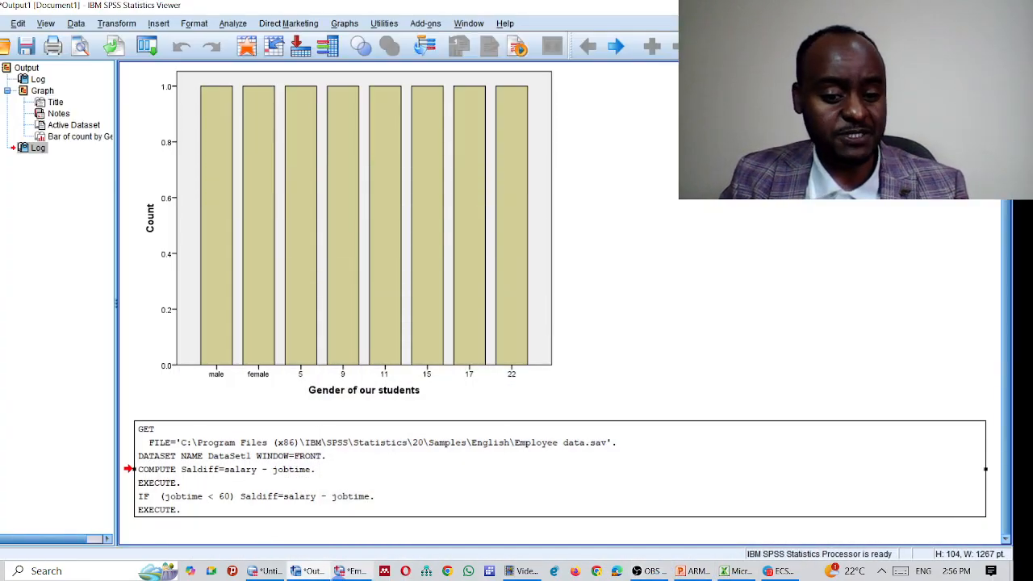
Return to the Employee data.sav dataset and examine the jobtime and Saldiff values from the first case to the last.
{"action": "left_click", "coordinate": [332, 573]}
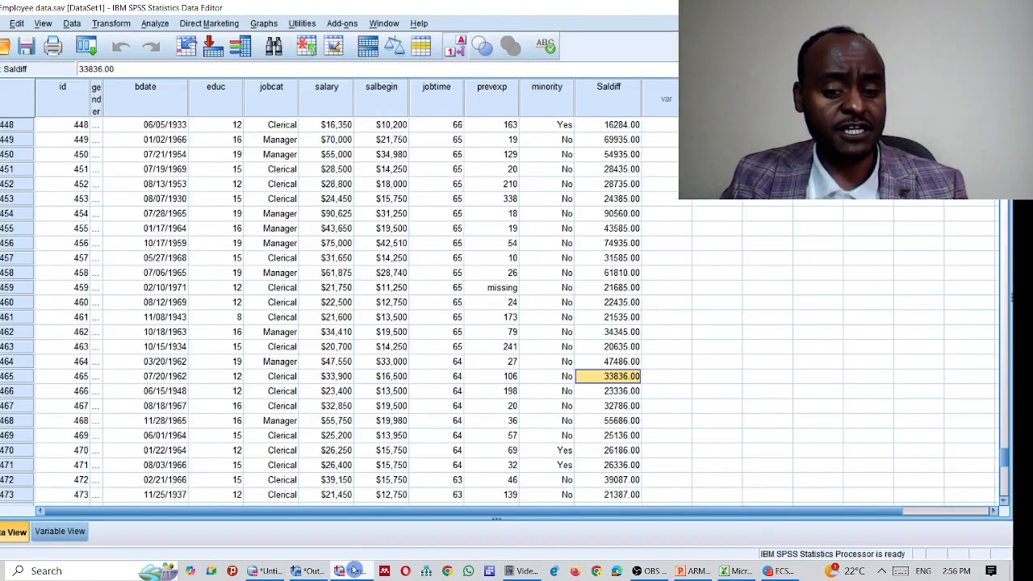
{"action": "scroll", "coordinate": [668, 206], "scroll_direction": "up", "scroll_amount": 6}
{"action": "scroll", "coordinate": [669, 205], "scroll_direction": "up", "scroll_amount": 20}
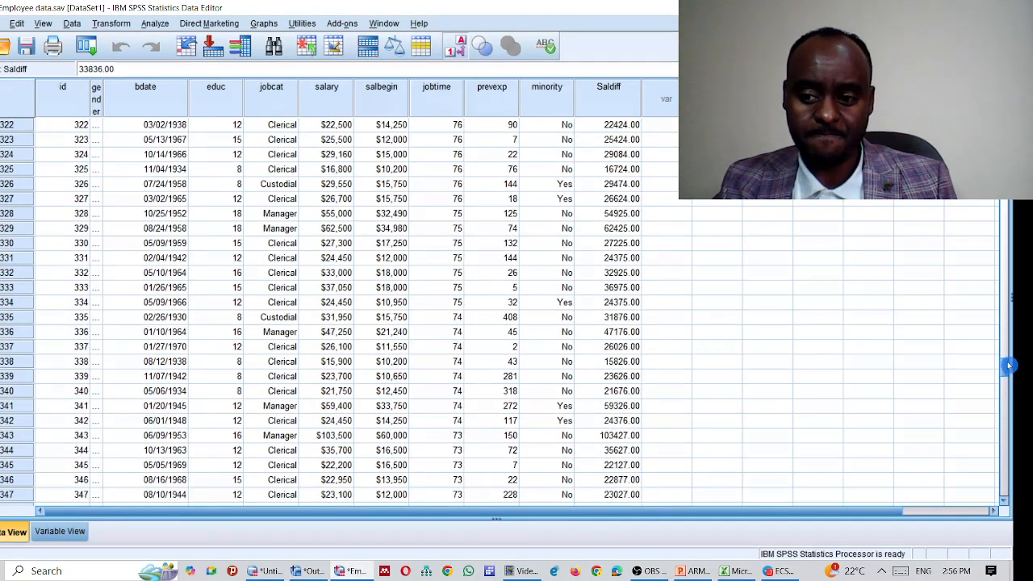
{"action": "left_click_drag", "start_coordinate": [1009, 366], "coordinate": [1007, 211]}
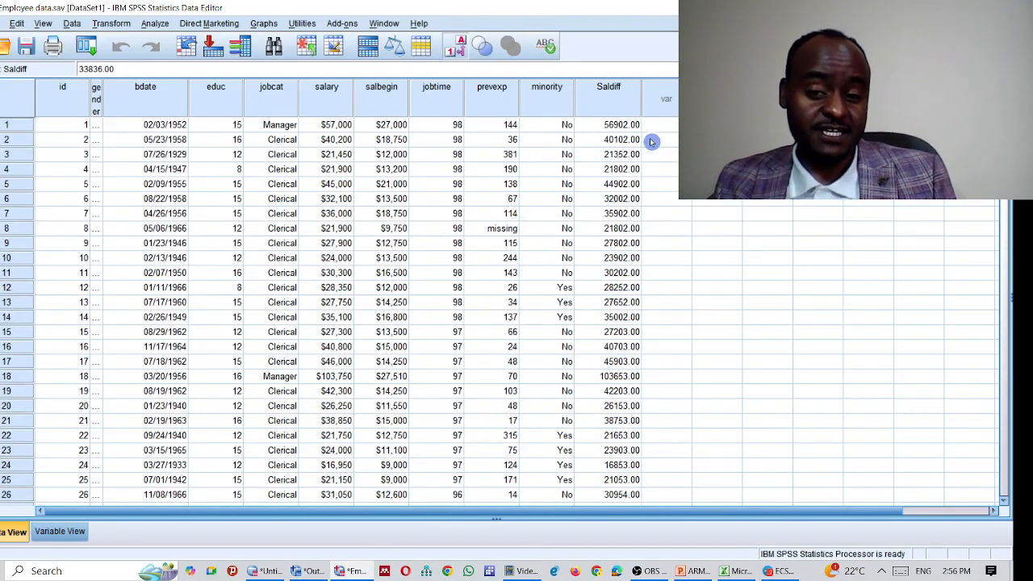
{"action": "scroll", "coordinate": [627, 146], "scroll_direction": "down", "scroll_amount": 8}
{"action": "scroll", "coordinate": [627, 145], "scroll_direction": "down", "scroll_amount": 20}
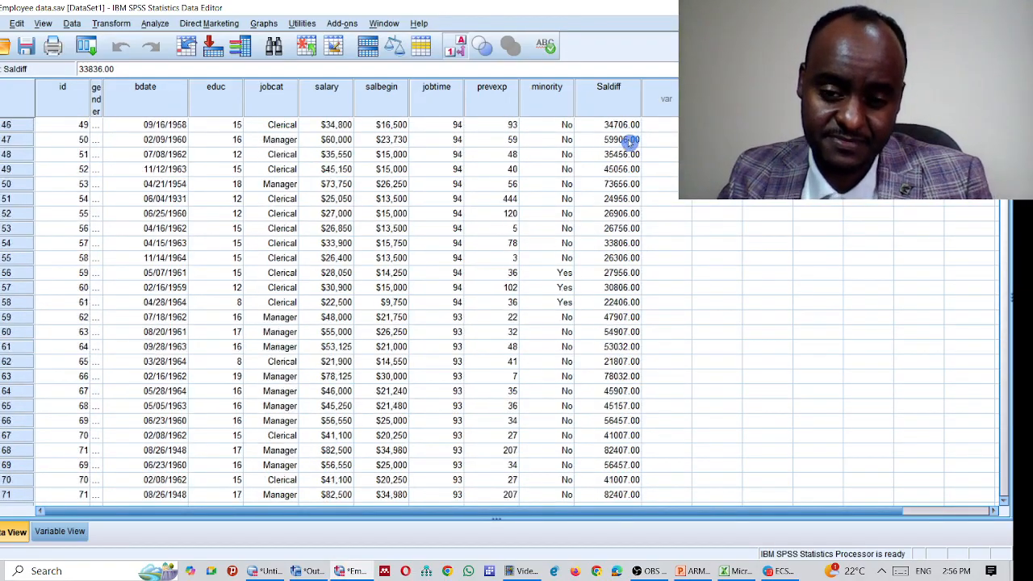
{"action": "scroll", "coordinate": [611, 184], "scroll_direction": "down", "scroll_amount": 20}
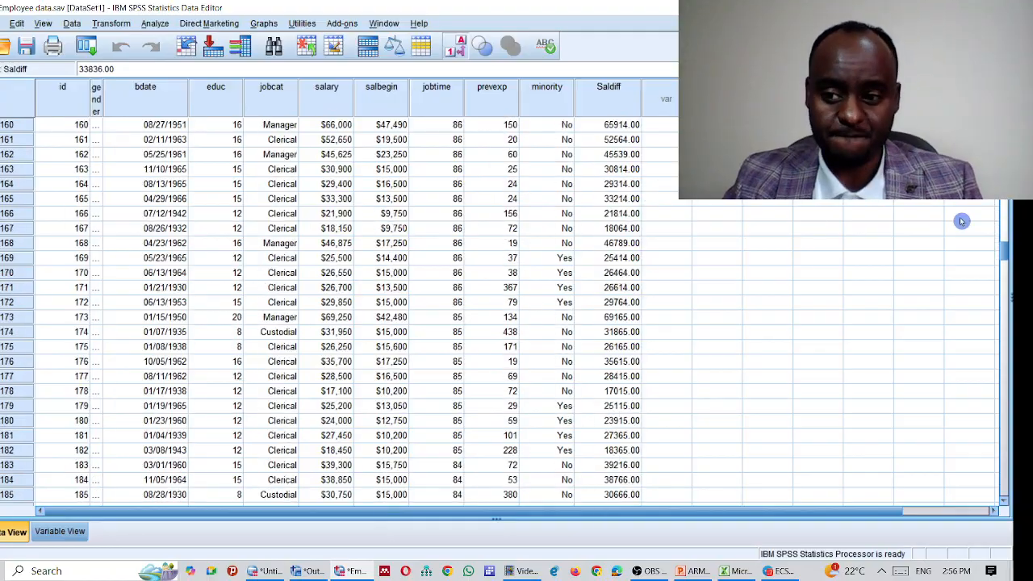
{"action": "scroll", "coordinate": [632, 233], "scroll_direction": "down", "scroll_amount": 20}
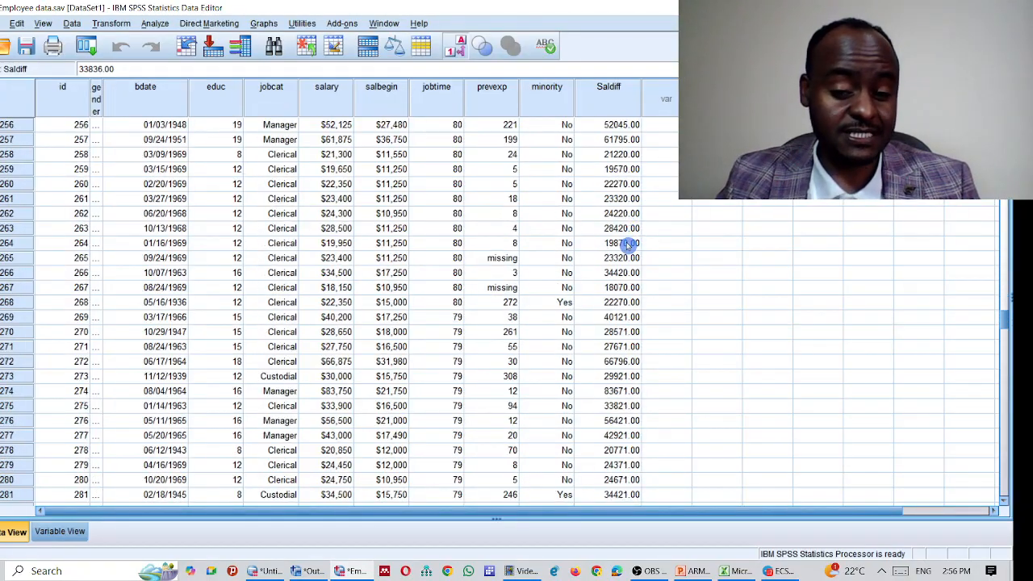
{"action": "scroll", "coordinate": [654, 320], "scroll_direction": "down", "scroll_amount": 20}
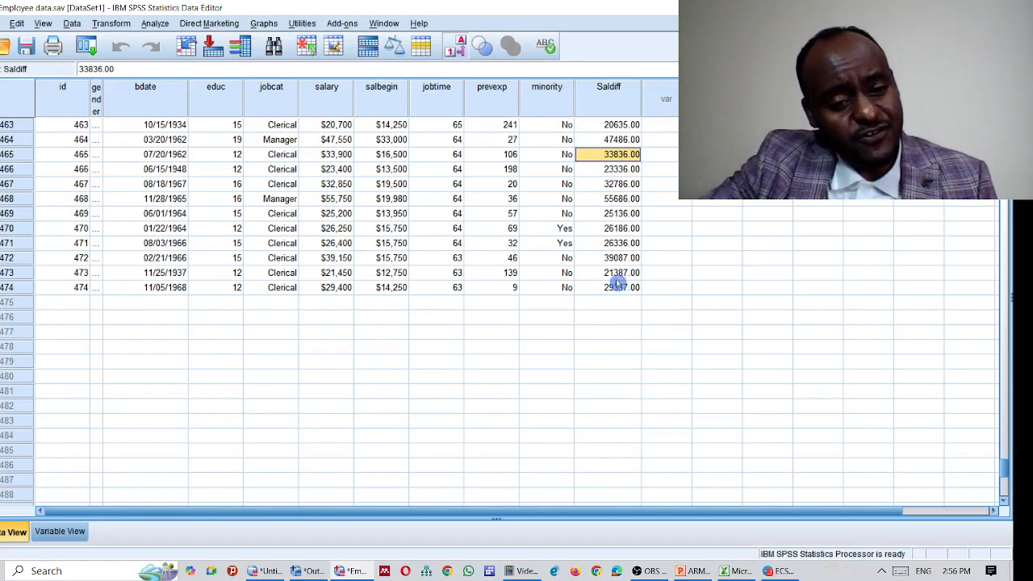
{"action": "scroll", "coordinate": [516, 241], "scroll_direction": "up", "scroll_amount": 20}
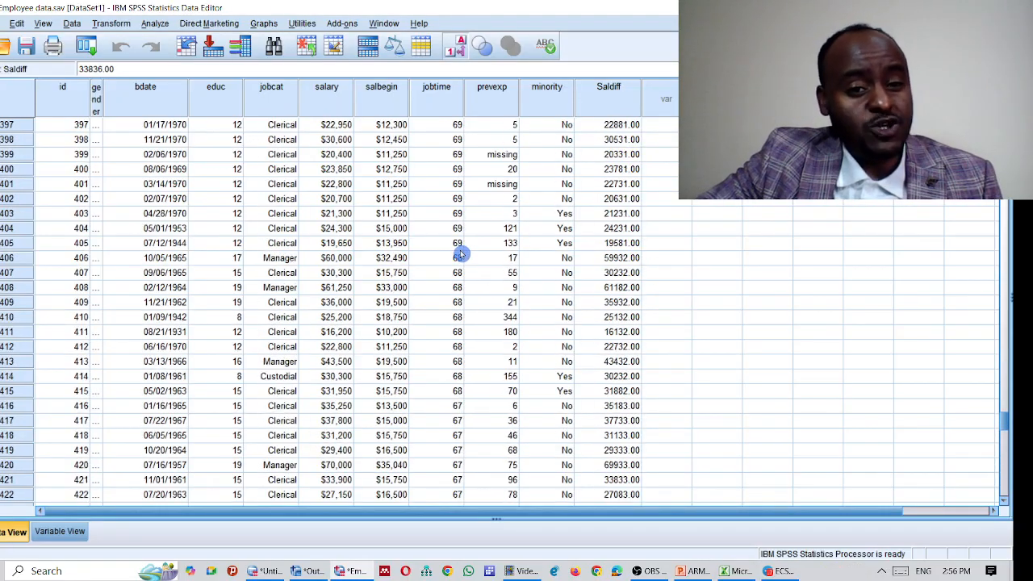
{"action": "left_click", "coordinate": [445, 92]}
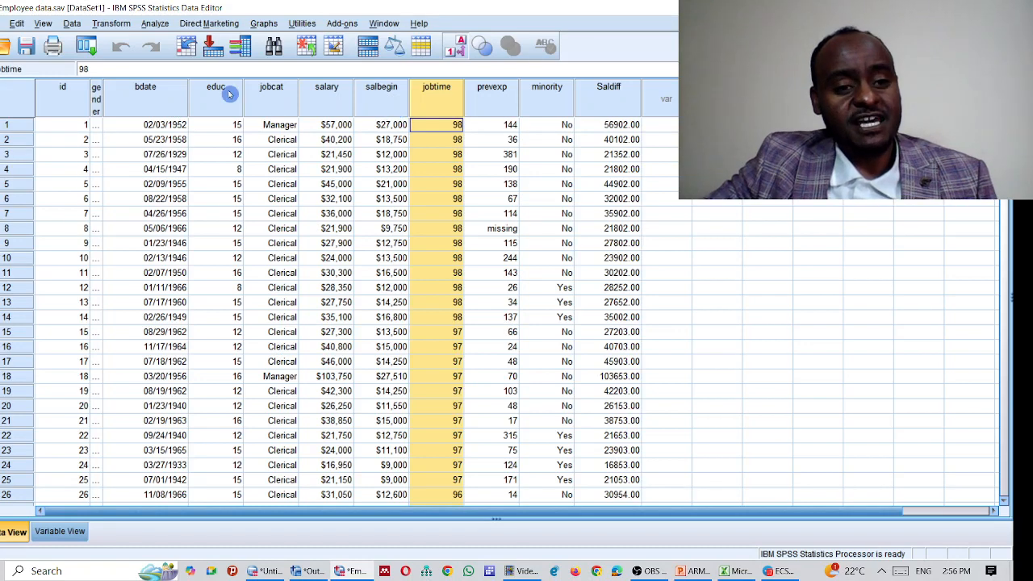
{"action": "left_click", "coordinate": [75, 25]}
{"action": "left_click_drag", "start_coordinate": [136, 390], "coordinate": [119, 369]}
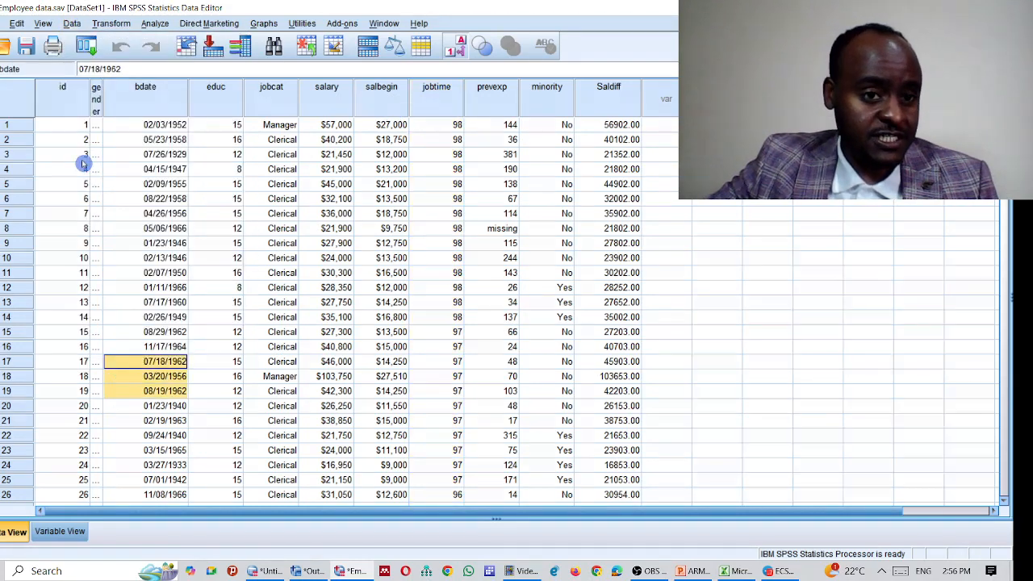
{"action": "left_click", "coordinate": [133, 258]}
Sort the cases of the employee dataset by Months since Hire (jobtime) in ascending order.
{"action": "left_click", "coordinate": [440, 90]}
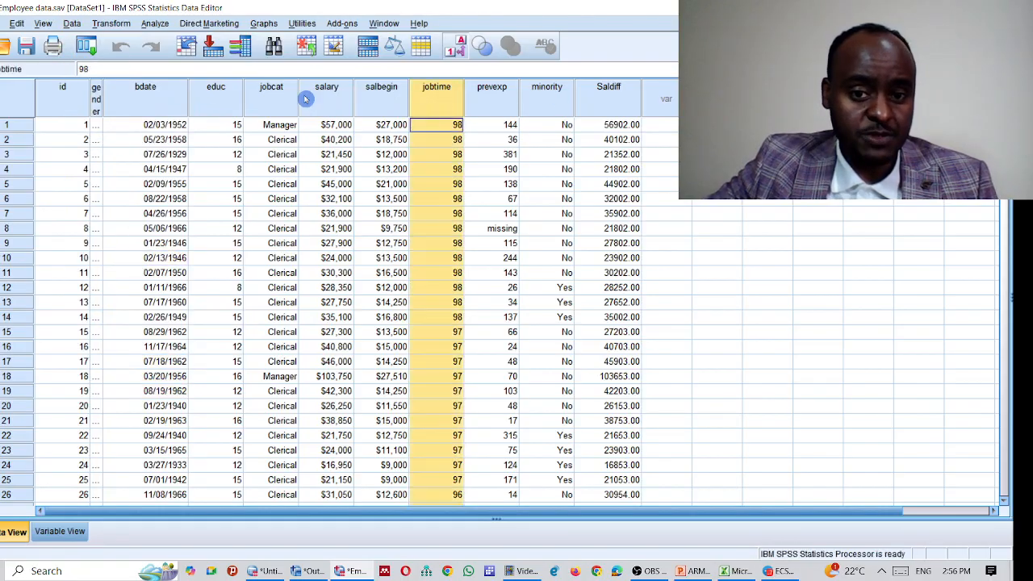
{"action": "left_click", "coordinate": [72, 24]}
{"action": "left_click", "coordinate": [340, 24]}
{"action": "mouse_move", "coordinate": [355, 56]}
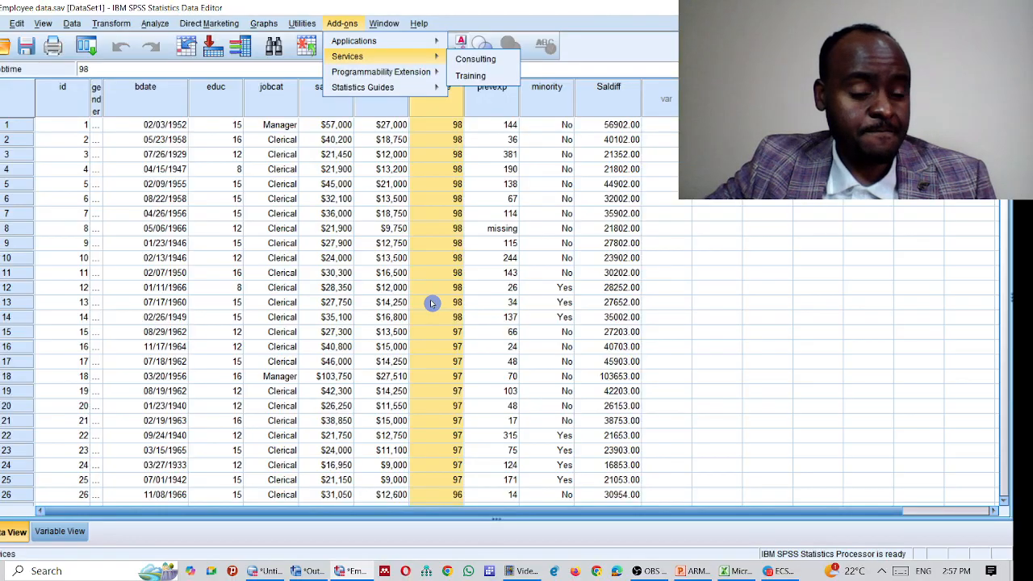
{"action": "mouse_move", "coordinate": [72, 23]}
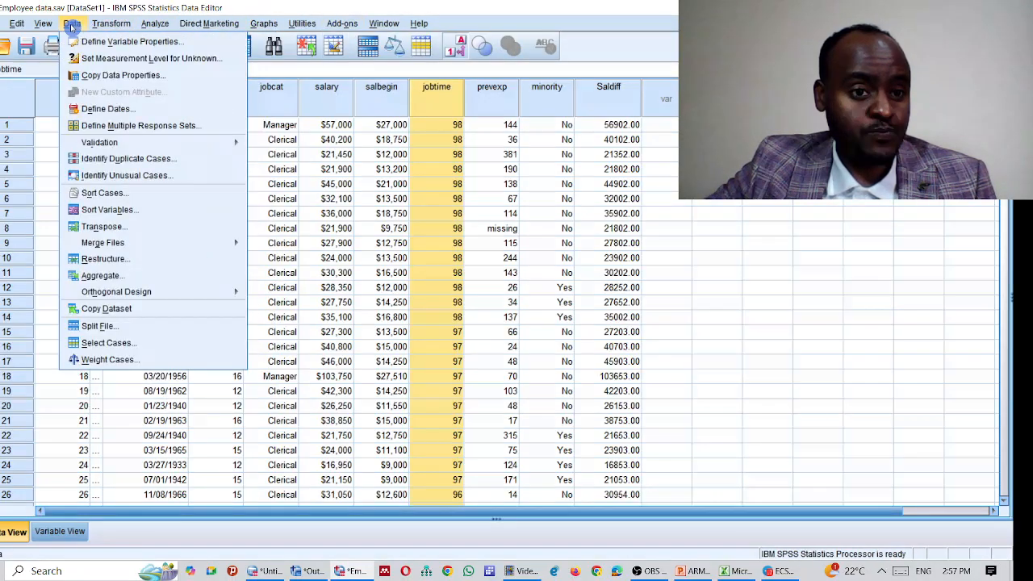
{"action": "left_click", "coordinate": [102, 193]}
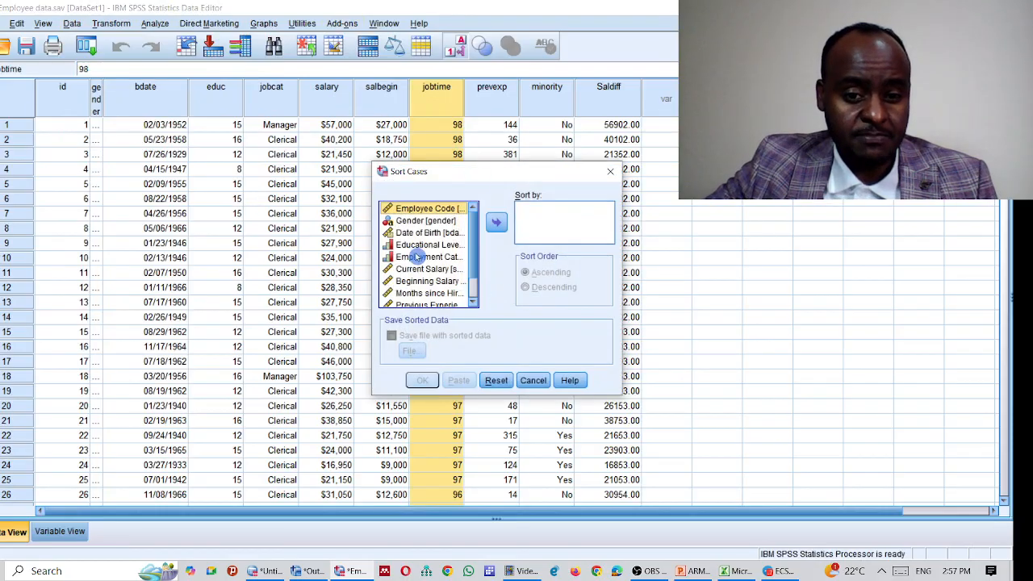
{"action": "left_click", "coordinate": [428, 281]}
{"action": "scroll", "coordinate": [436, 286], "scroll_direction": "down", "scroll_amount": 1}
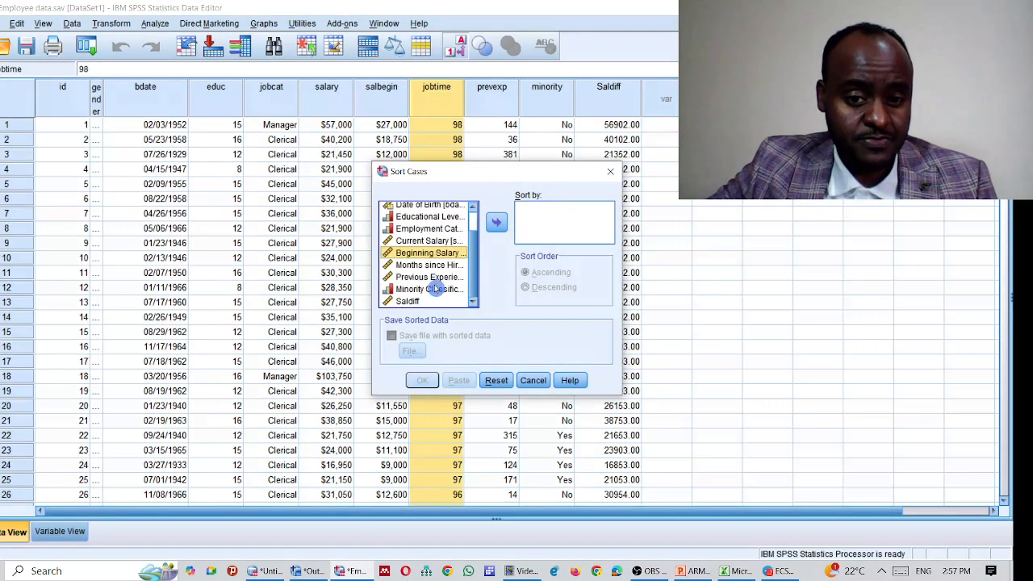
{"action": "left_click", "coordinate": [425, 289]}
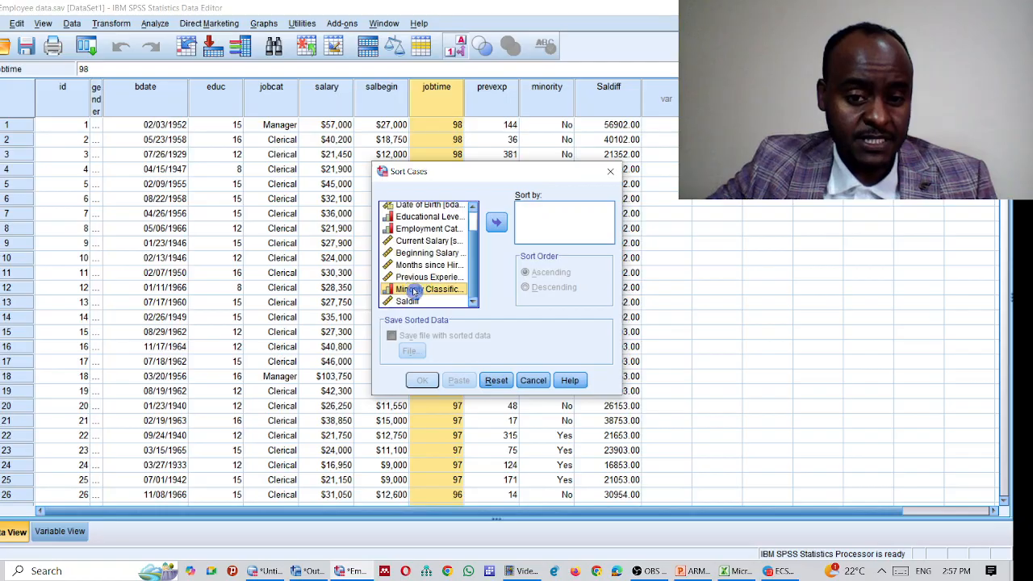
{"action": "left_click", "coordinate": [426, 266]}
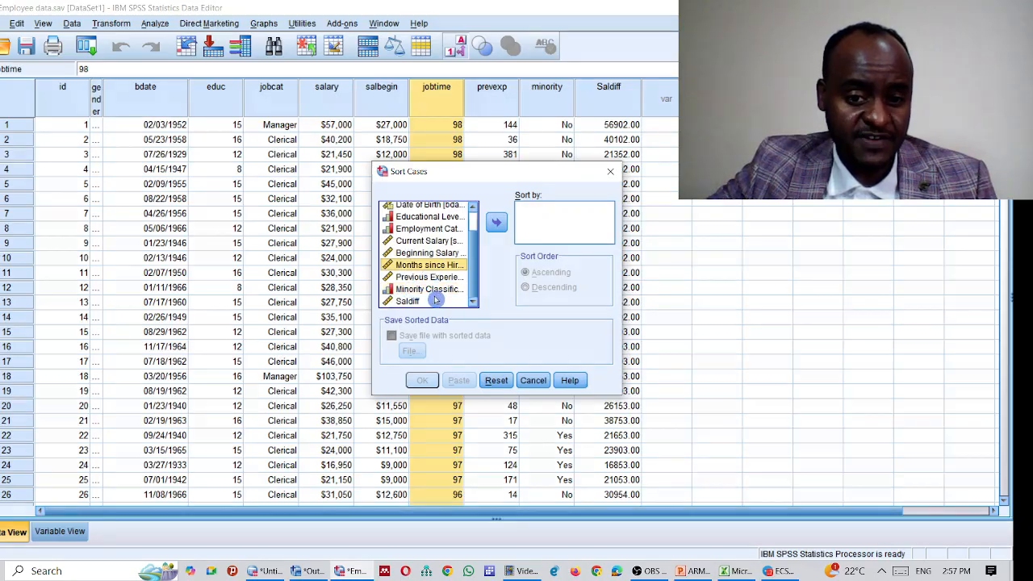
{"action": "left_click", "coordinate": [494, 224]}
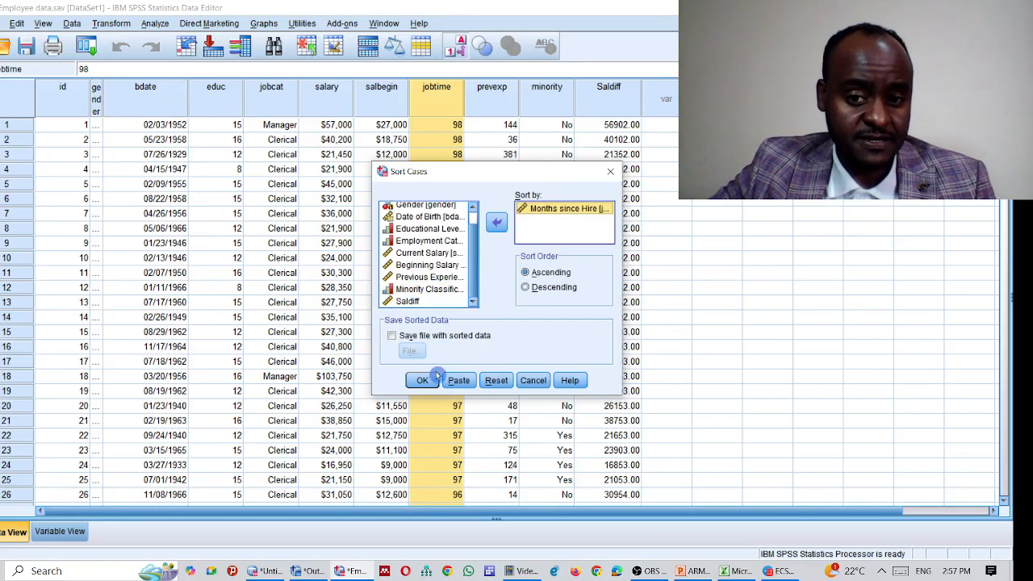
{"action": "left_click", "coordinate": [422, 380]}
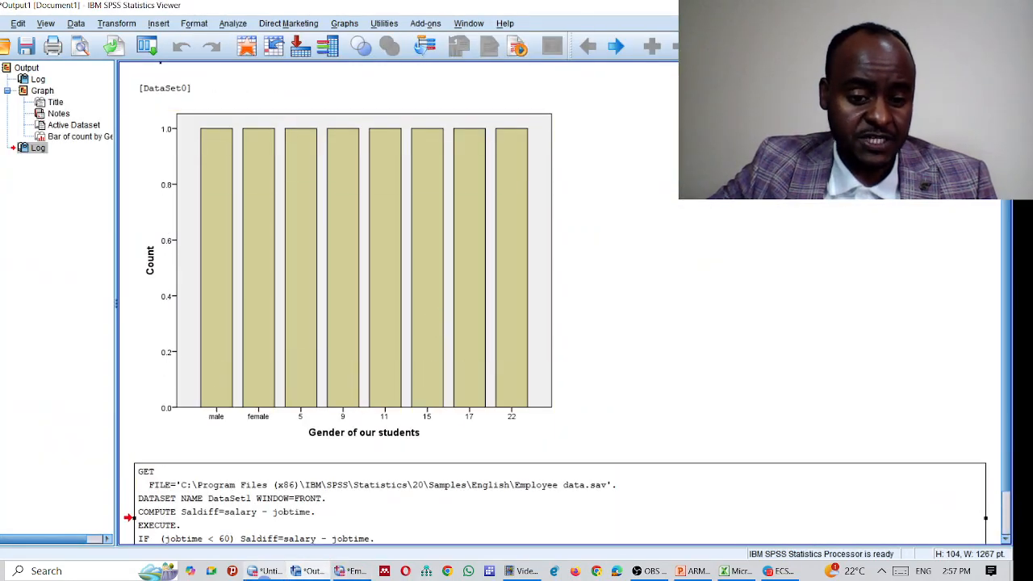
Return to the employee dataset and check the lowest jobtime values among the first sorted cases.
{"action": "left_click", "coordinate": [351, 571]}
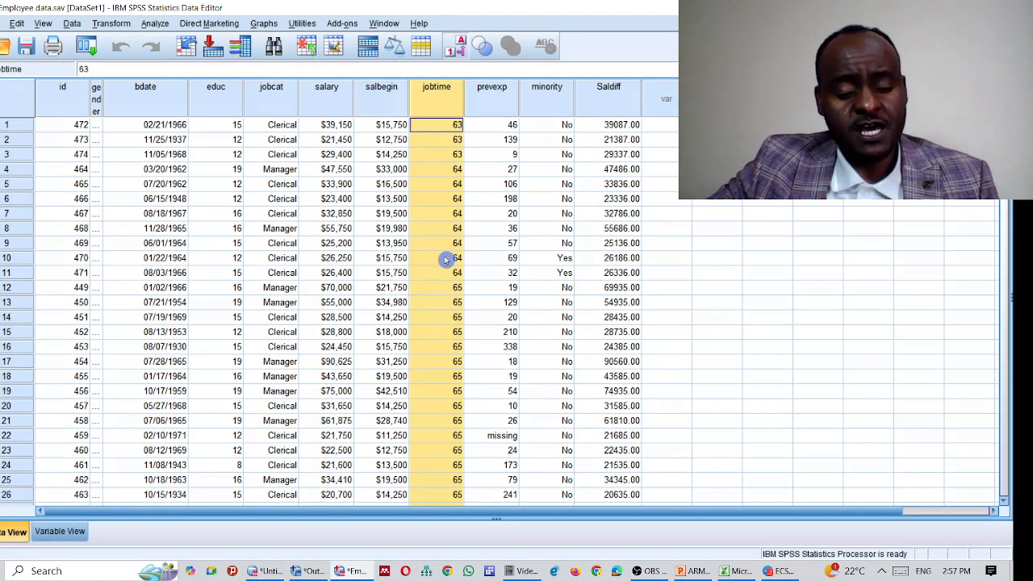
{"action": "scroll", "coordinate": [487, 221], "scroll_direction": "down", "scroll_amount": 5}
{"action": "scroll", "coordinate": [494, 317], "scroll_direction": "down", "scroll_amount": 2}
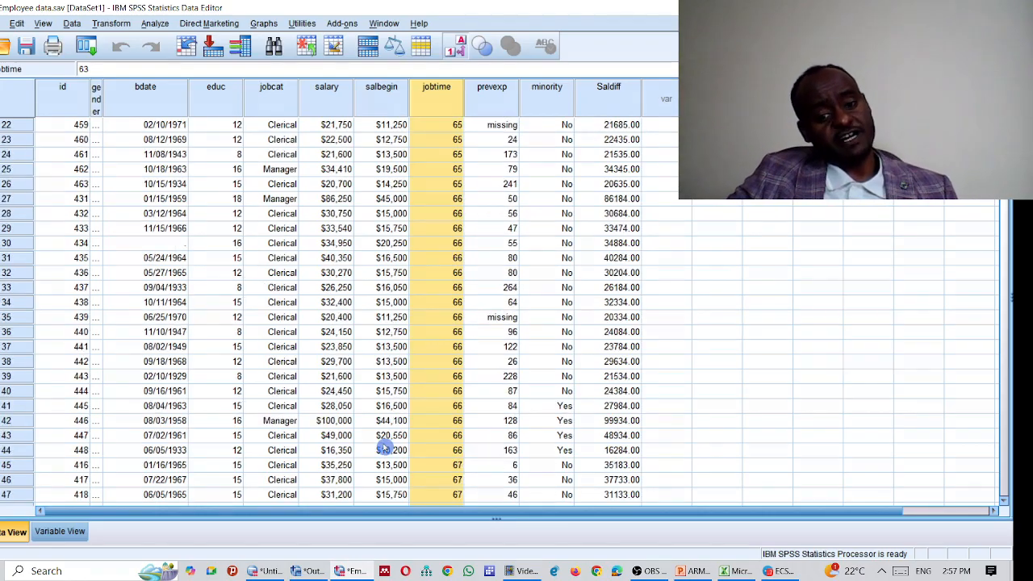
{"action": "scroll", "coordinate": [452, 383], "scroll_direction": "up", "scroll_amount": 7}
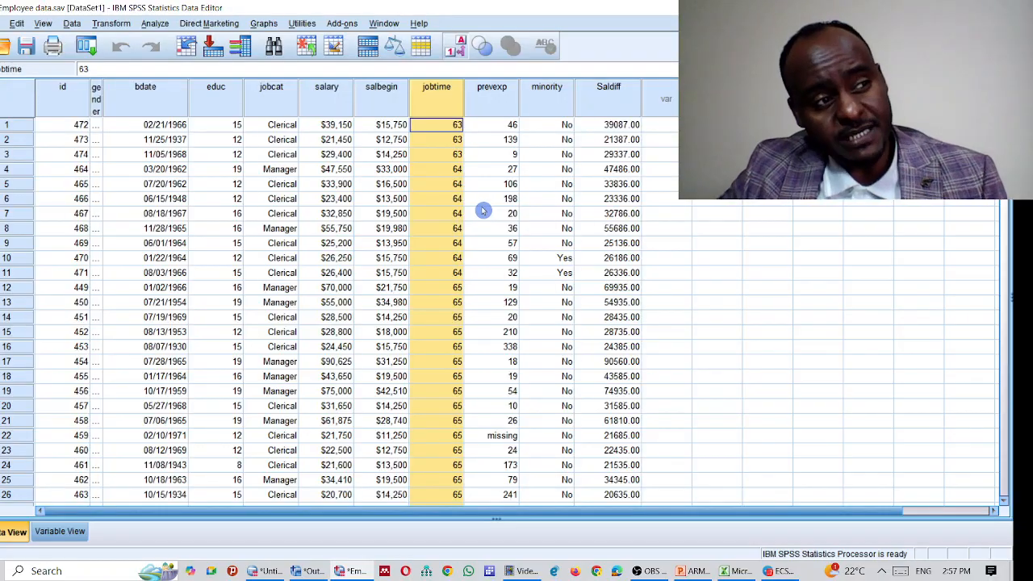
{"action": "left_click", "coordinate": [779, 570]}
{"action": "left_click", "coordinate": [659, 572]}
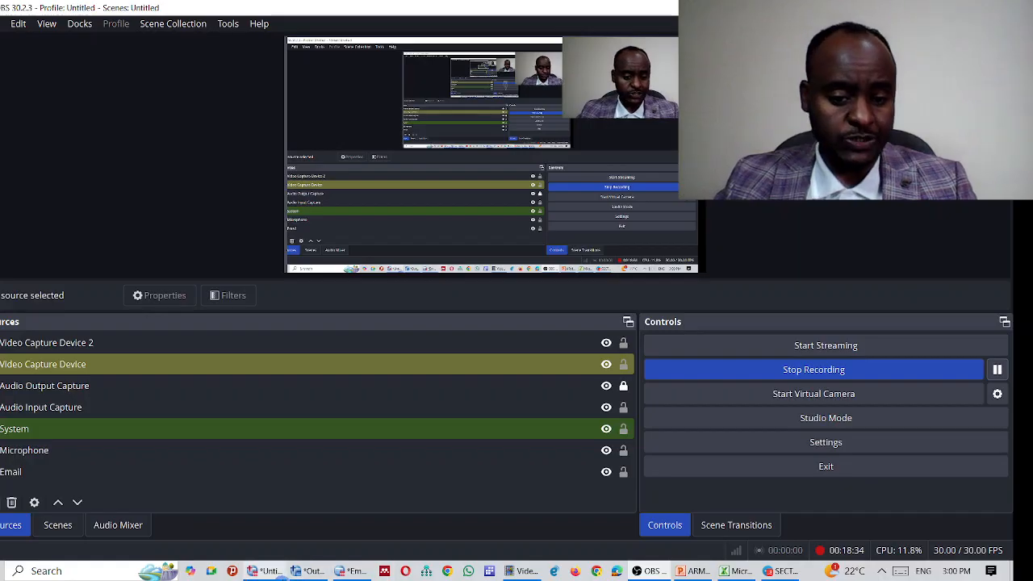
{"action": "mouse_move", "coordinate": [253, 571]}
{"action": "left_click", "coordinate": [161, 517]}
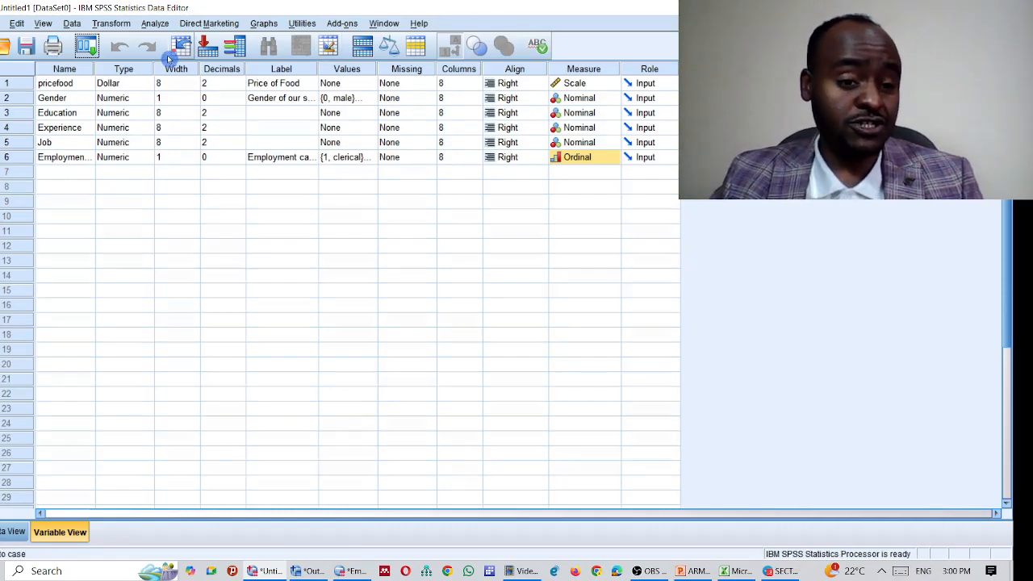
{"action": "left_click", "coordinate": [118, 25]}
{"action": "left_click", "coordinate": [123, 43]}
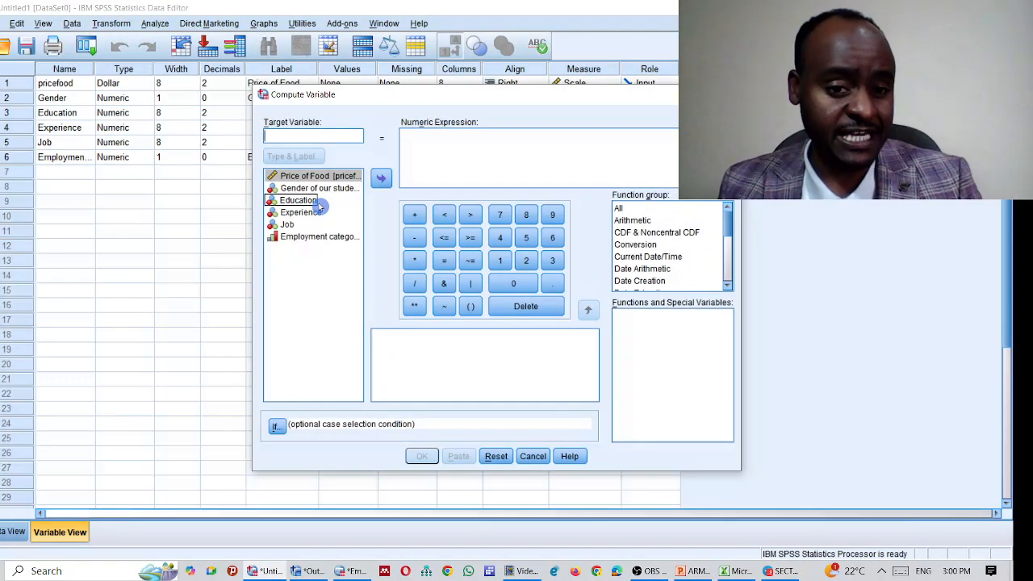
{"action": "left_click", "coordinate": [729, 94]}
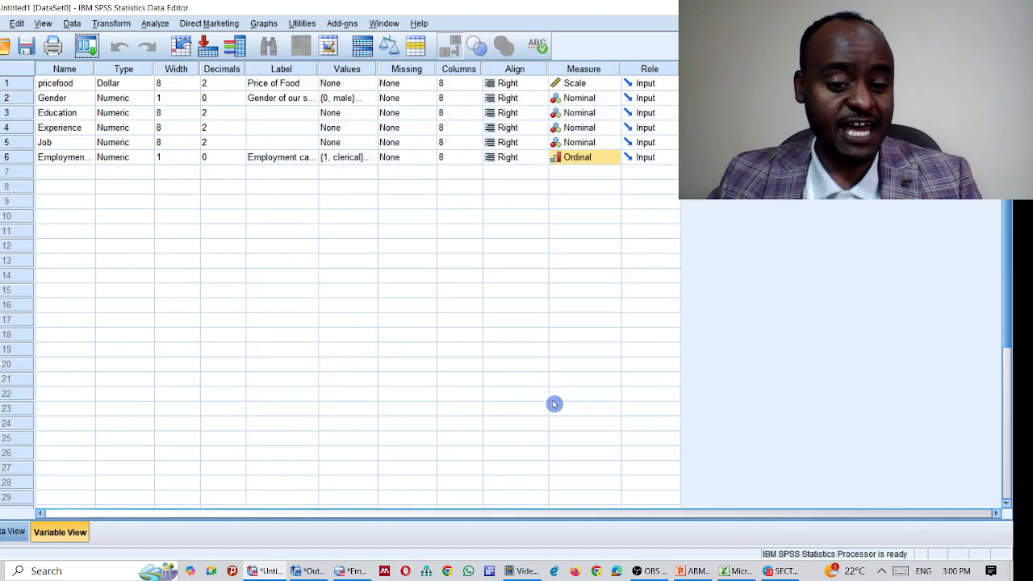
In Employee data.sav, set the if condition of the Saldiff1 Compute Variable transformation to jobtime < 60.
{"action": "left_click", "coordinate": [355, 575]}
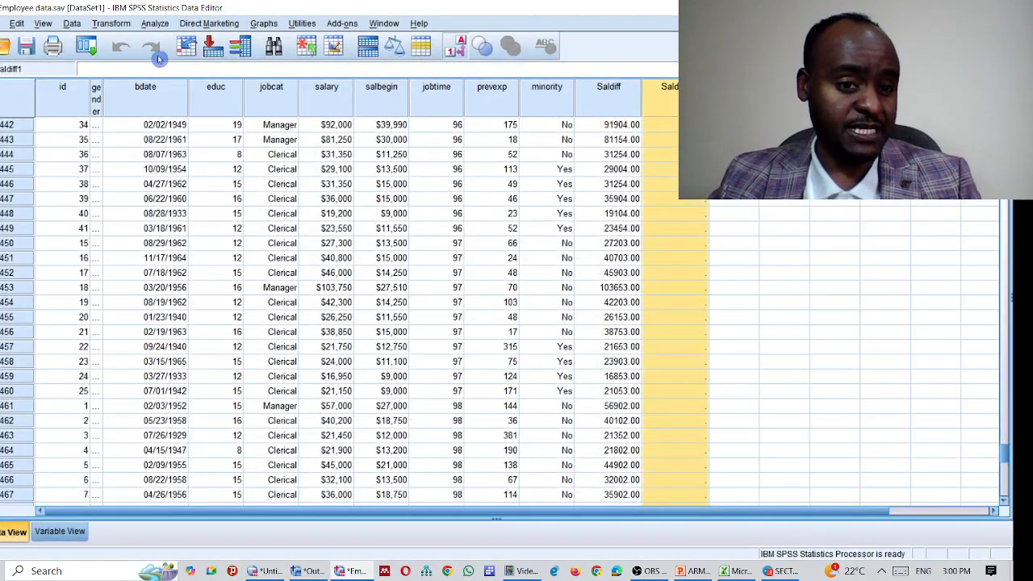
{"action": "left_click", "coordinate": [118, 24]}
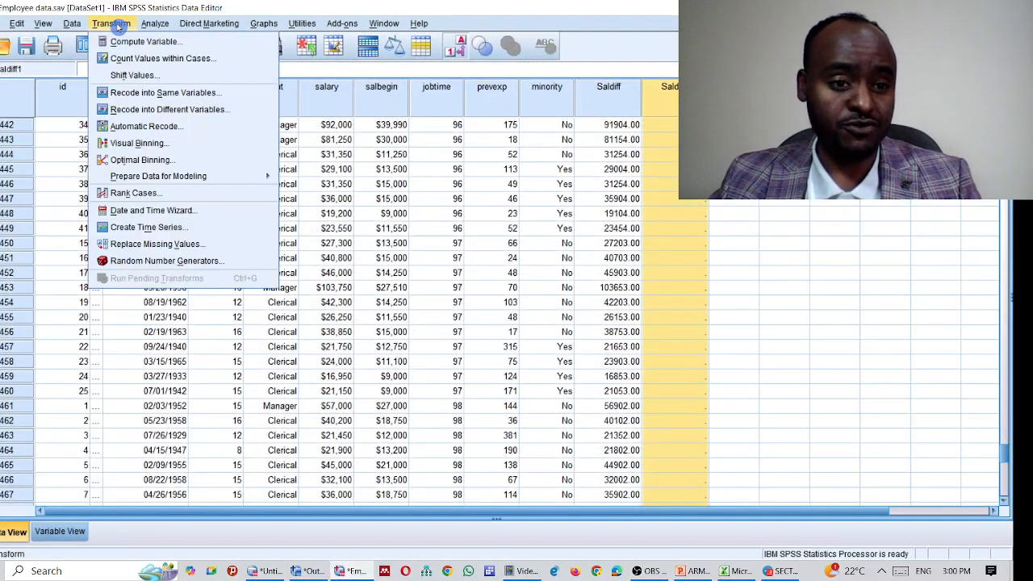
{"action": "left_click", "coordinate": [138, 41]}
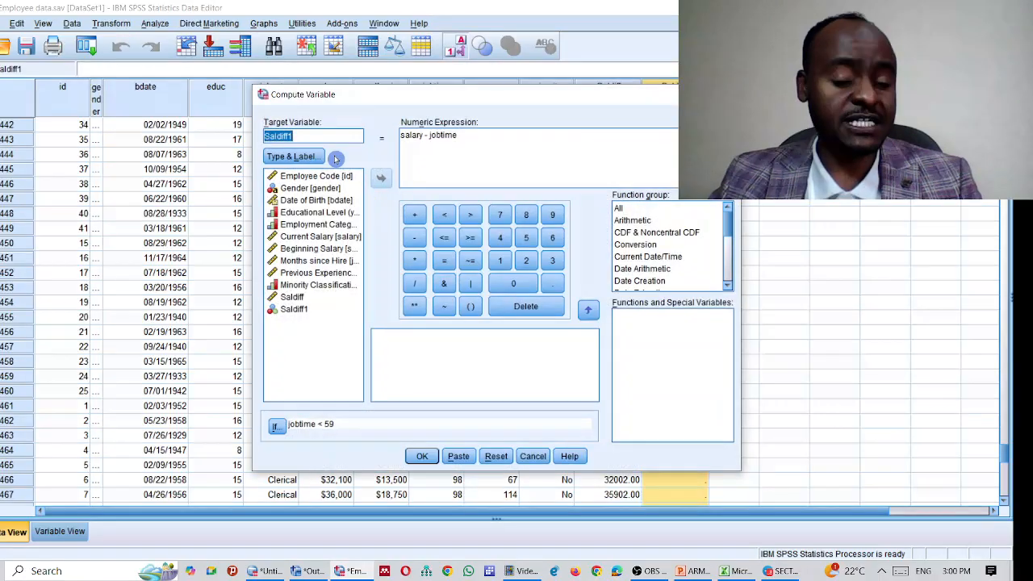
{"action": "left_click", "coordinate": [277, 426]}
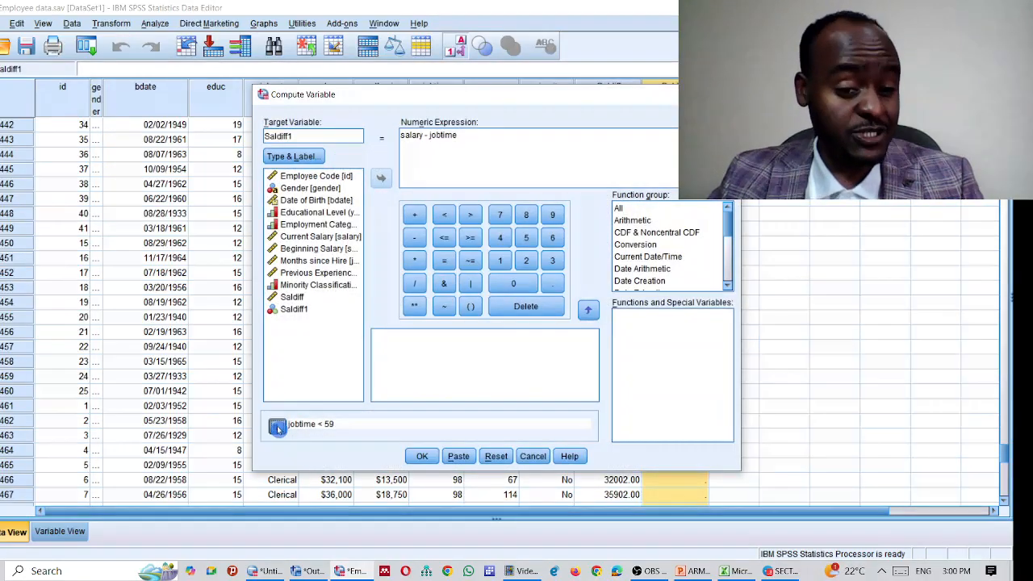
{"action": "left_click", "coordinate": [475, 164]}
{"action": "key", "text": "BackSpace"}
{"action": "key", "text": "BackSpace"}
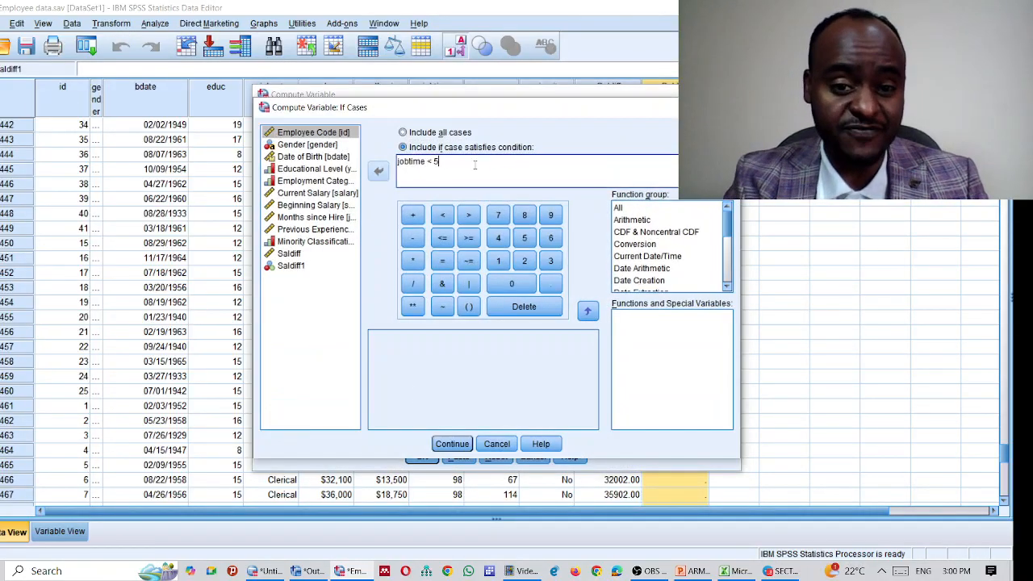
{"action": "type", "text": "60"}
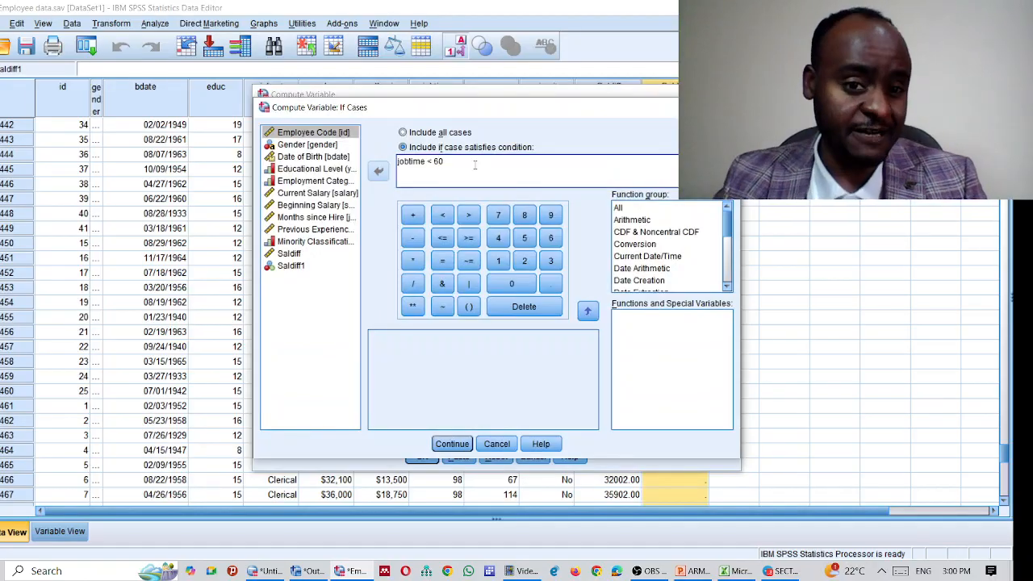
{"action": "left_click", "coordinate": [452, 443]}
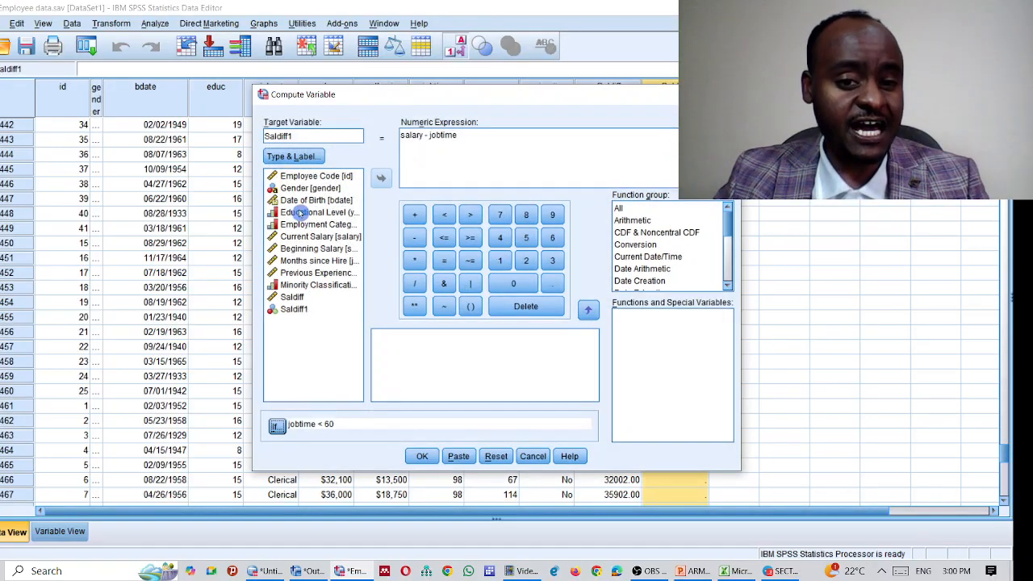
Change the target variable to Saldiff2 and run the salary - jobtime computation with the existing if condition.
{"action": "left_click", "coordinate": [304, 138]}
{"action": "key", "text": "BackSpace"}
{"action": "type", "text": "2"}
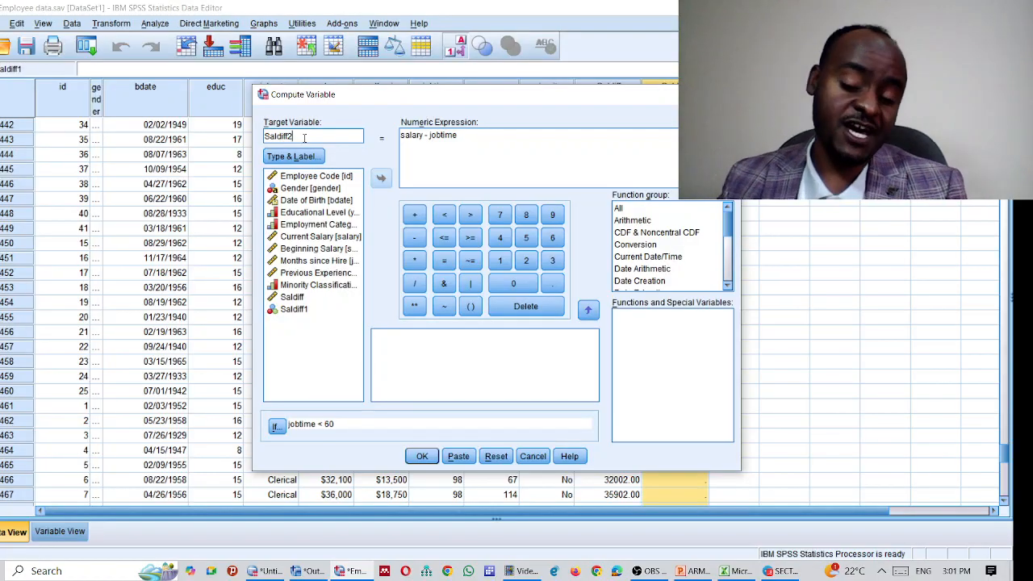
{"action": "left_click", "coordinate": [421, 455]}
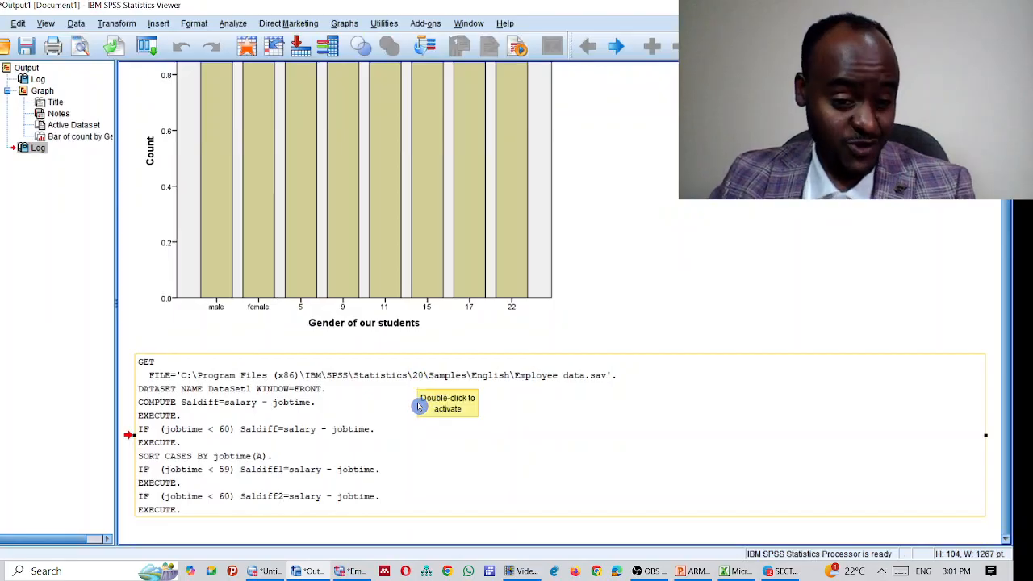
Return to the Employee data.sav dataset and locate Saldiff2 among the variable definitions.
{"action": "mouse_move", "coordinate": [363, 569]}
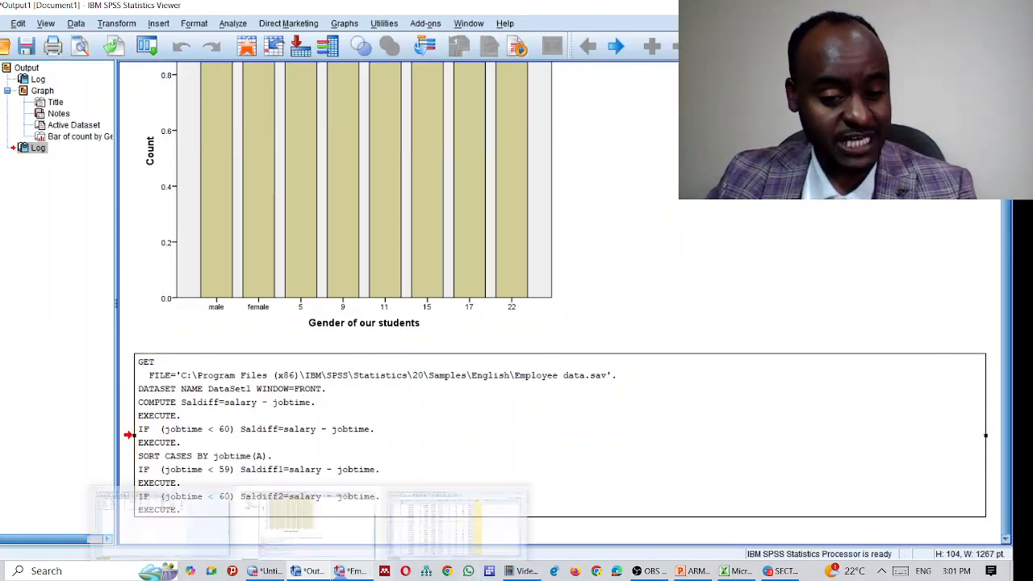
{"action": "left_click", "coordinate": [363, 570]}
{"action": "scroll", "coordinate": [247, 355], "scroll_direction": "down", "scroll_amount": 20}
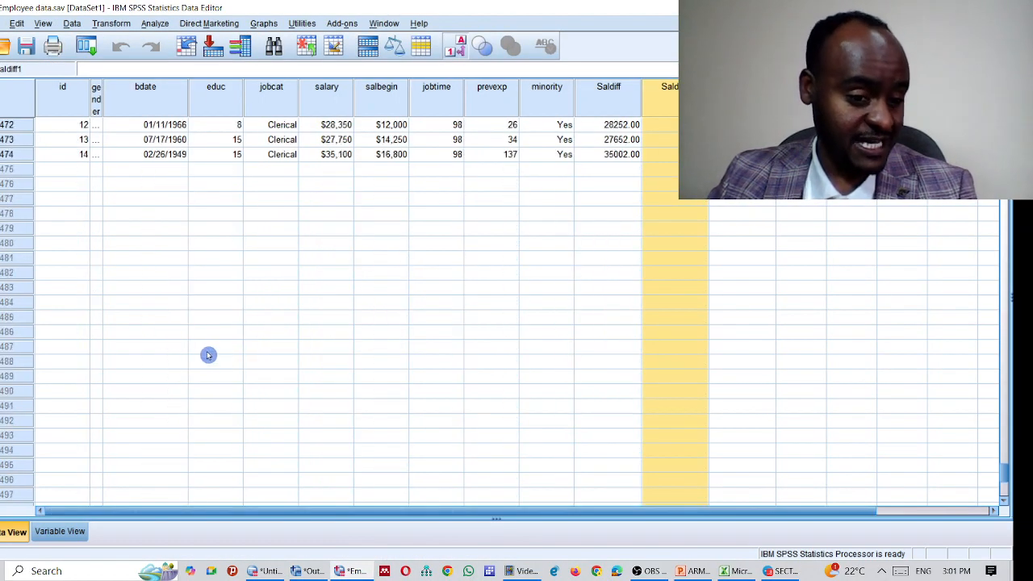
{"action": "left_click", "coordinate": [60, 531]}
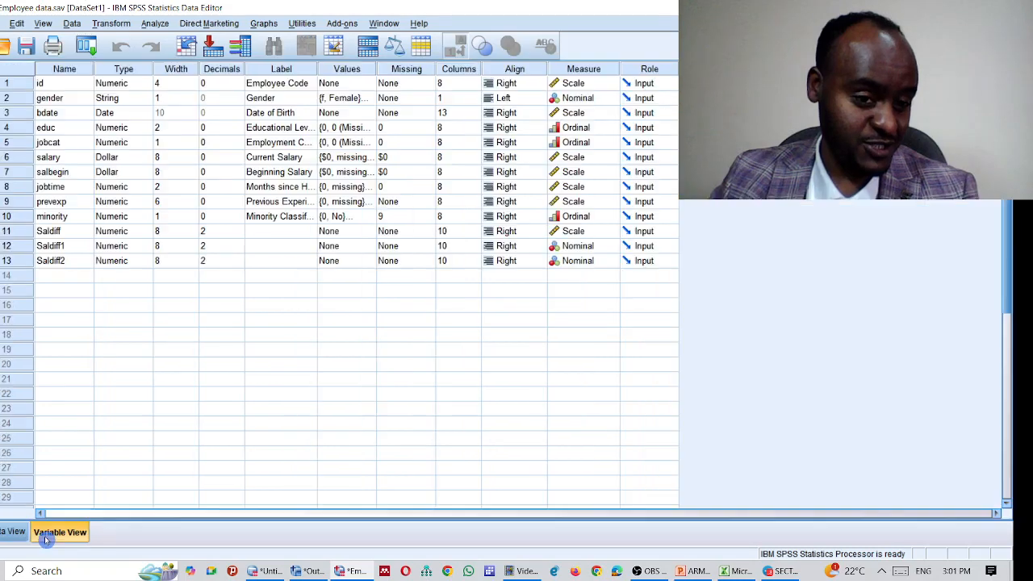
{"action": "left_click", "coordinate": [18, 260]}
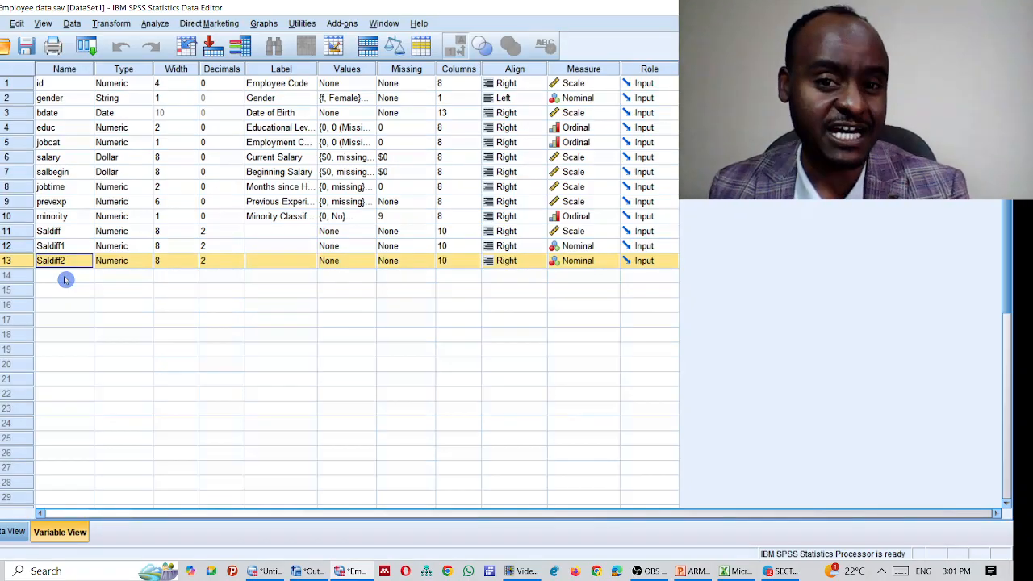
Examine the Saldiff2 values in the first sorted cases and compare them with the jobtime column.
{"action": "left_click", "coordinate": [12, 531]}
{"action": "scroll", "coordinate": [660, 337], "scroll_direction": "up", "scroll_amount": 20}
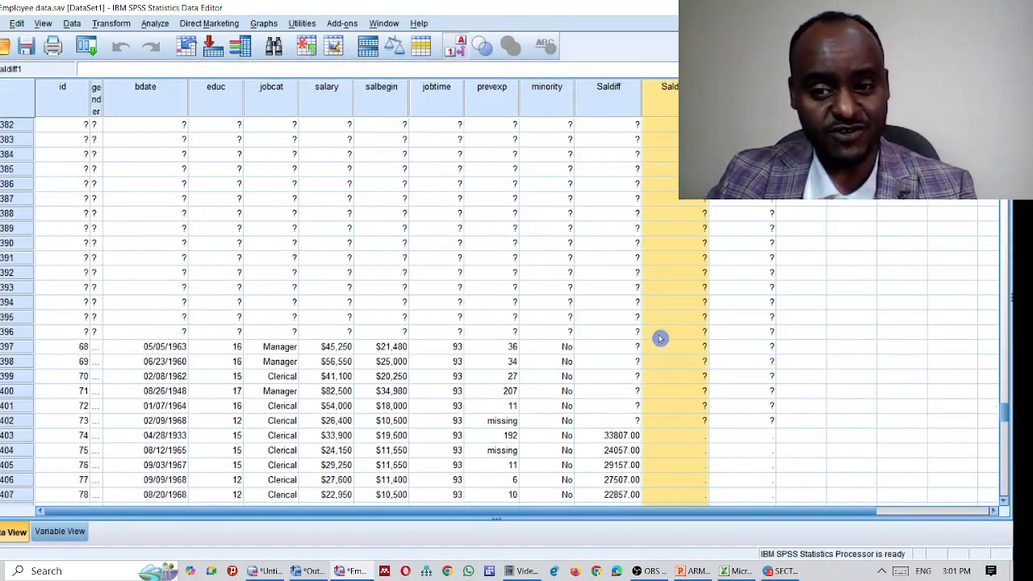
{"action": "left_click_drag", "start_coordinate": [1001, 368], "coordinate": [1003, 100]}
{"action": "left_click", "coordinate": [741, 96]}
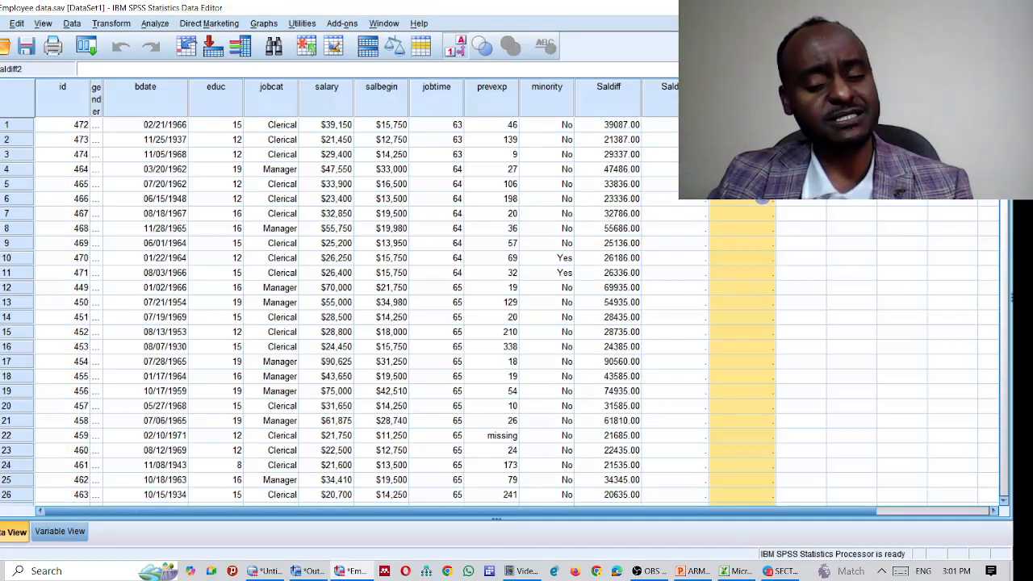
{"action": "scroll", "coordinate": [755, 233], "scroll_direction": "down", "scroll_amount": 12}
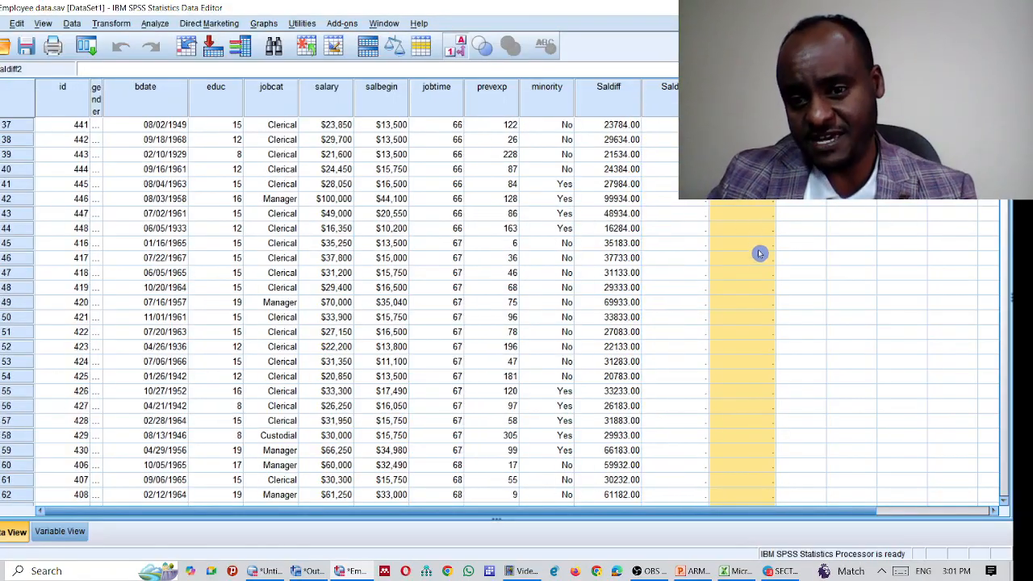
{"action": "scroll", "coordinate": [760, 250], "scroll_direction": "up", "scroll_amount": 12}
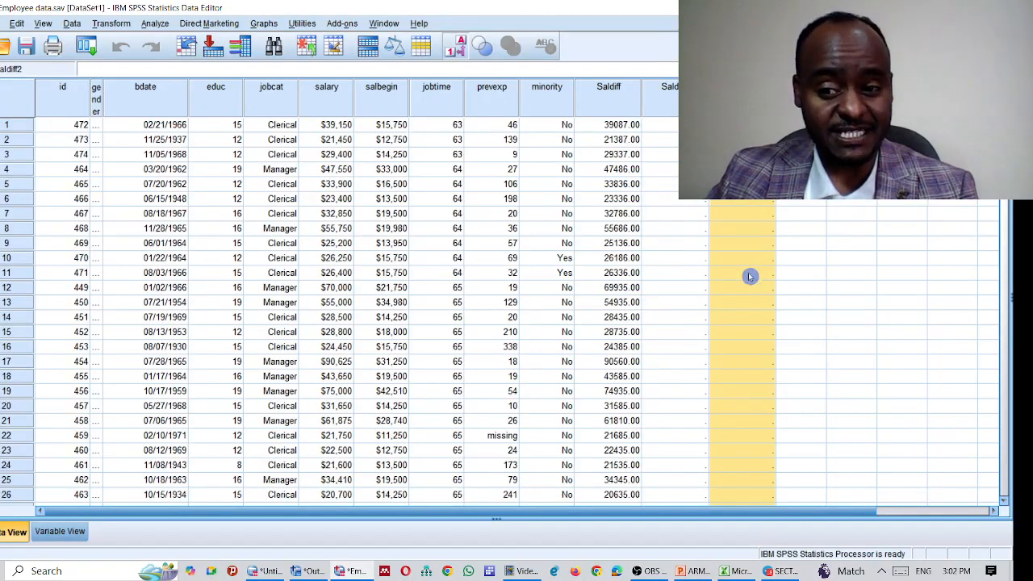
{"action": "scroll", "coordinate": [750, 279], "scroll_direction": "down", "scroll_amount": 9}
{"action": "scroll", "coordinate": [750, 306], "scroll_direction": "up", "scroll_amount": 9}
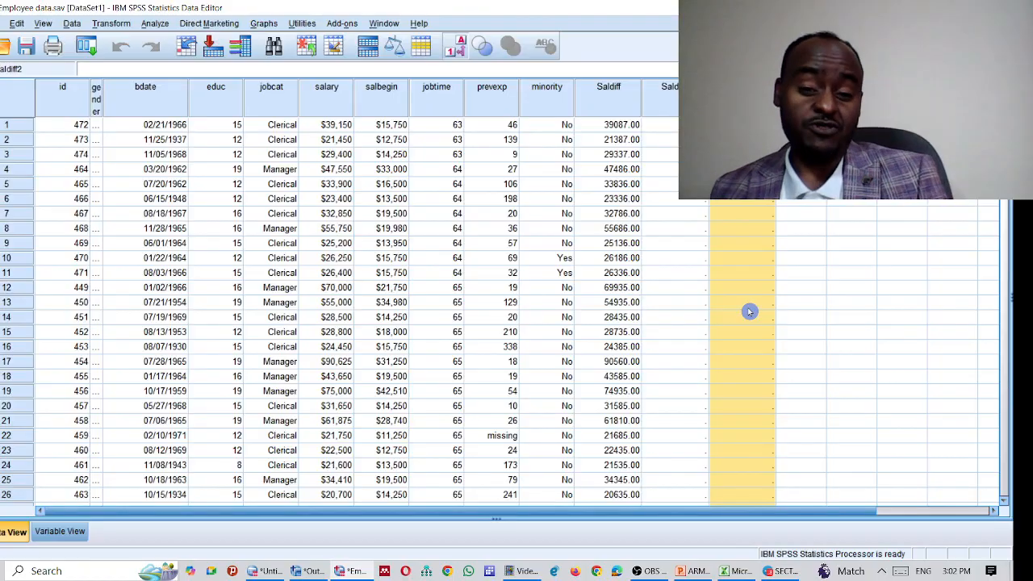
{"action": "left_click", "coordinate": [436, 98]}
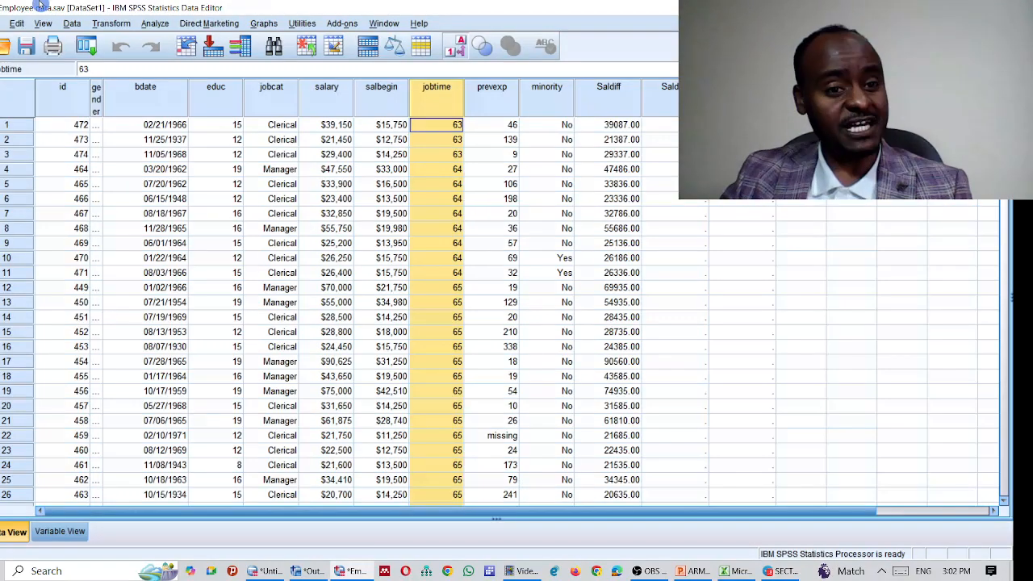
Start another Compute Variable transformation of salary - jobtime and set its if condition to jobtime < 90.
{"action": "left_click", "coordinate": [110, 23]}
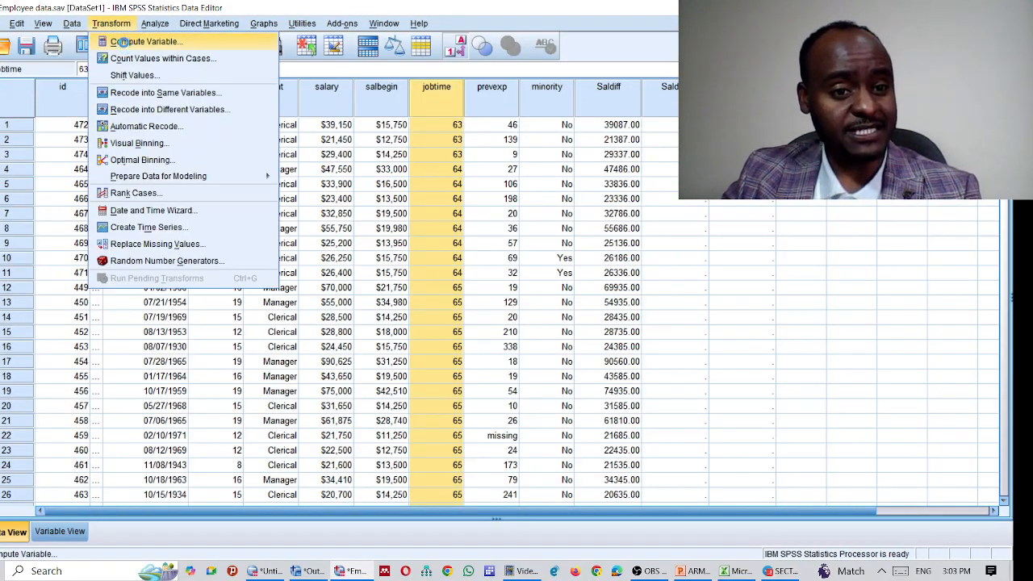
{"action": "left_click", "coordinate": [129, 39]}
{"action": "left_click", "coordinate": [345, 425]}
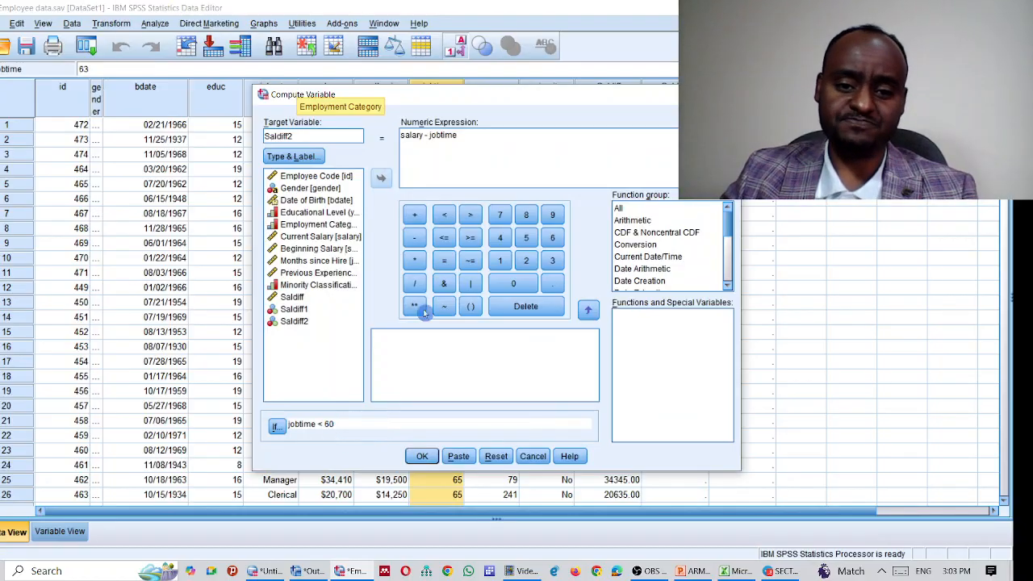
{"action": "left_click", "coordinate": [277, 426]}
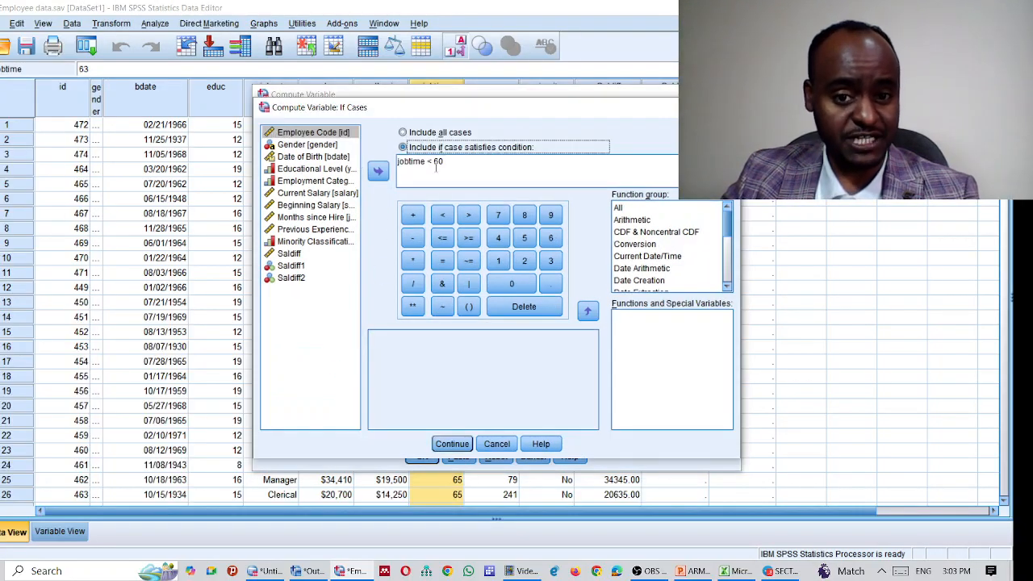
{"action": "key", "text": "Right"}
{"action": "key", "text": "Right"}
{"action": "key", "text": "Right"}
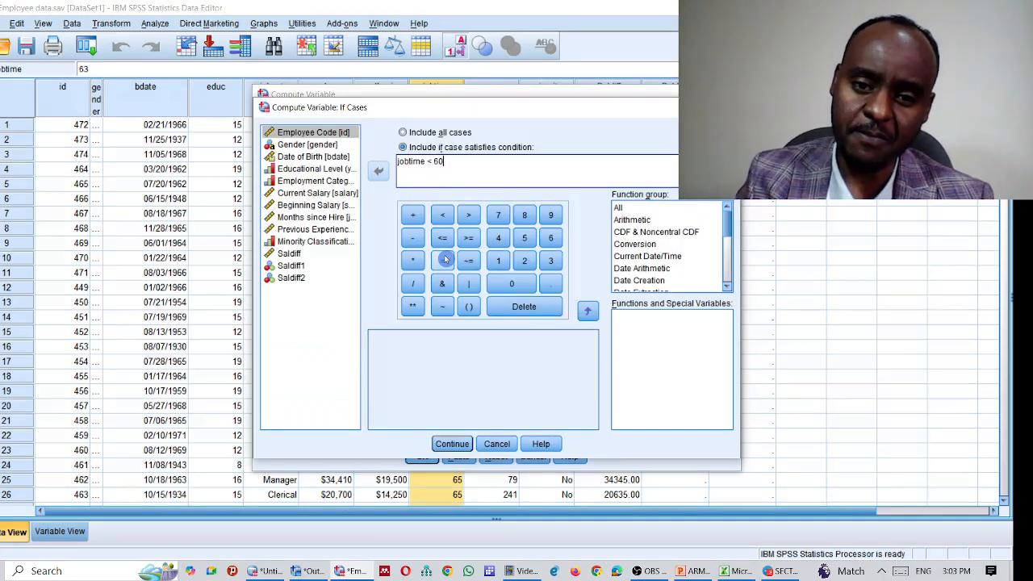
{"action": "key", "text": "BackSpace"}
{"action": "key", "text": "BackSpace"}
{"action": "type", "text": "90"}
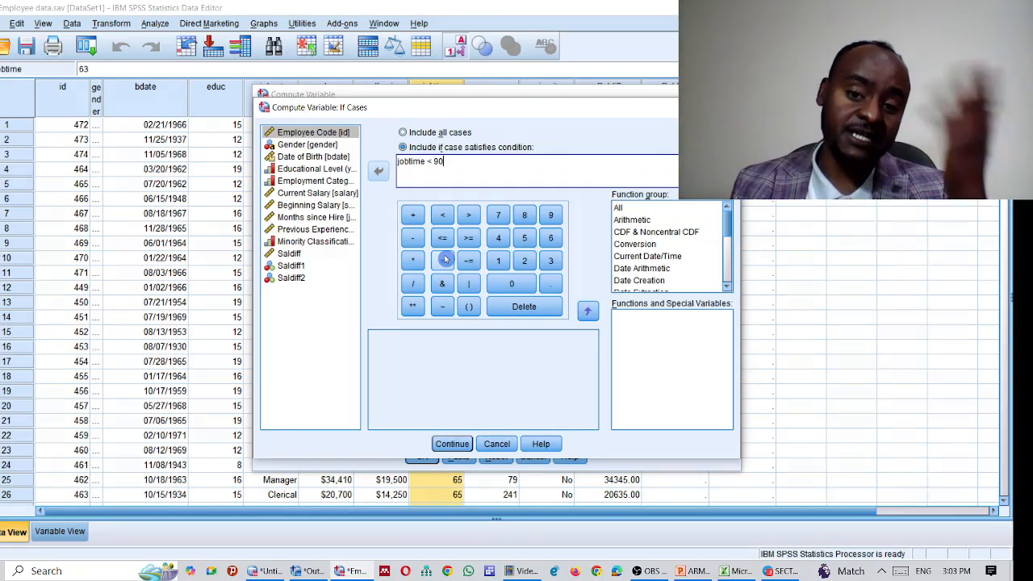
{"action": "left_click", "coordinate": [452, 444]}
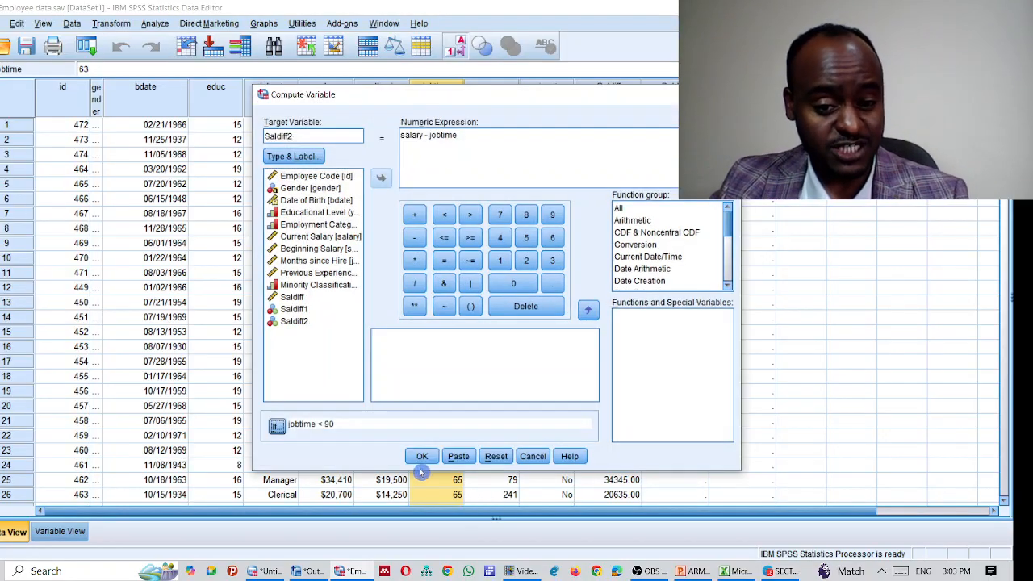
Decline overwriting Saldiff2, name the target variable Saldiff9 instead, and run the conditional computation.
{"action": "left_click", "coordinate": [421, 456]}
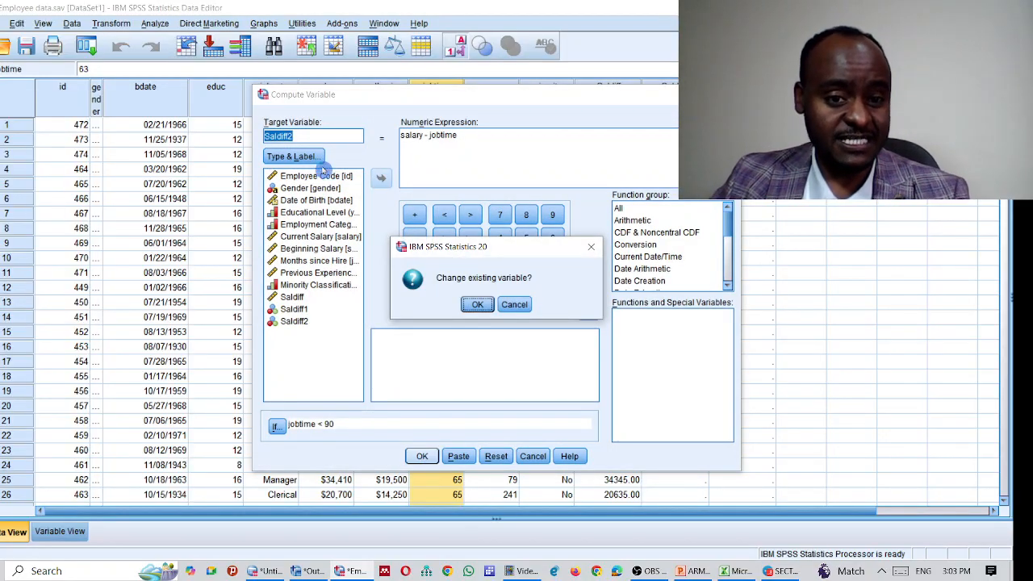
{"action": "left_click", "coordinate": [591, 246]}
{"action": "key", "text": "Right"}
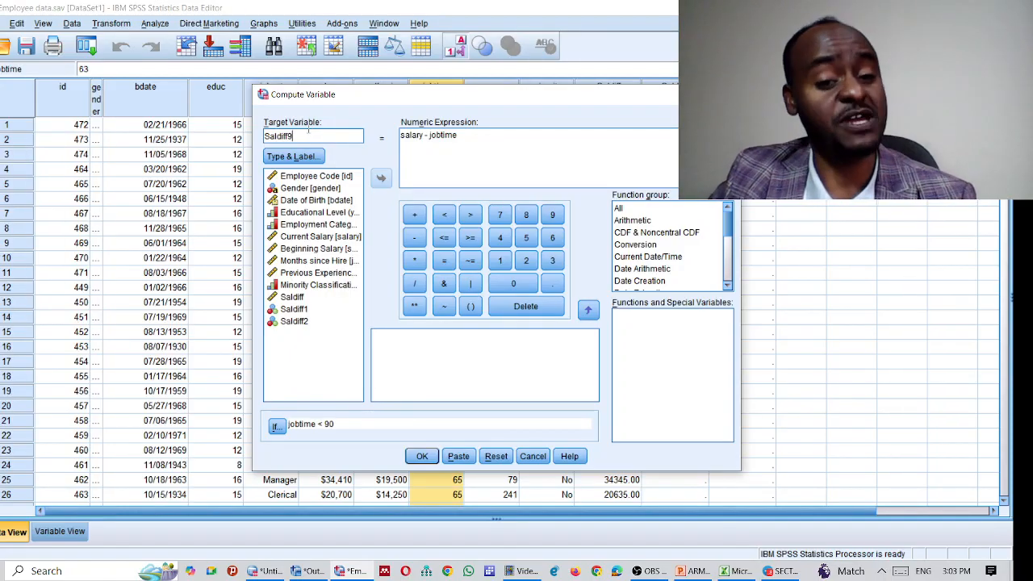
{"action": "left_click", "coordinate": [422, 456]}
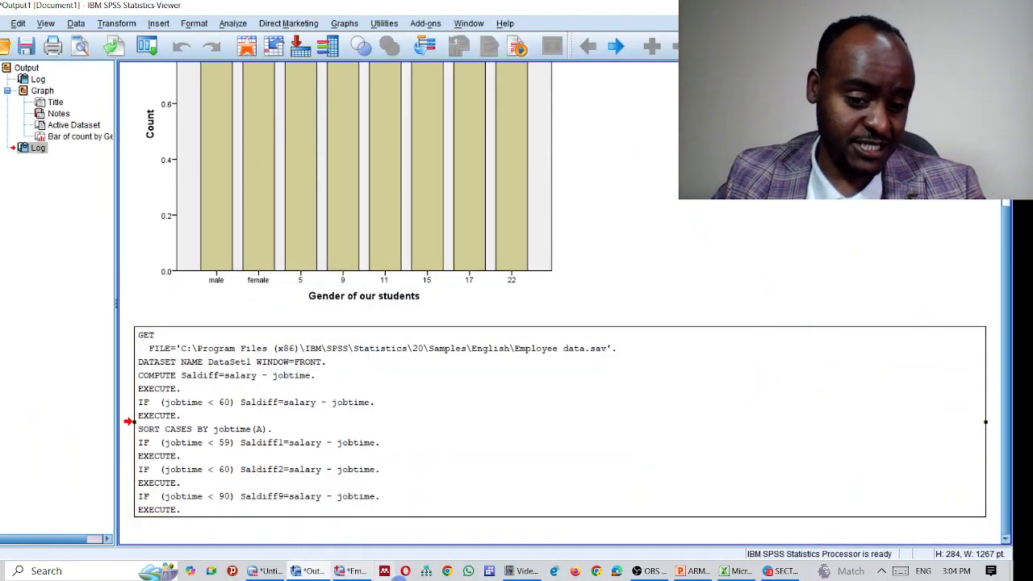
Return to the employee dataset, locate Saldiff9 among the variable definitions, and select its data column.
{"action": "left_click", "coordinate": [349, 570]}
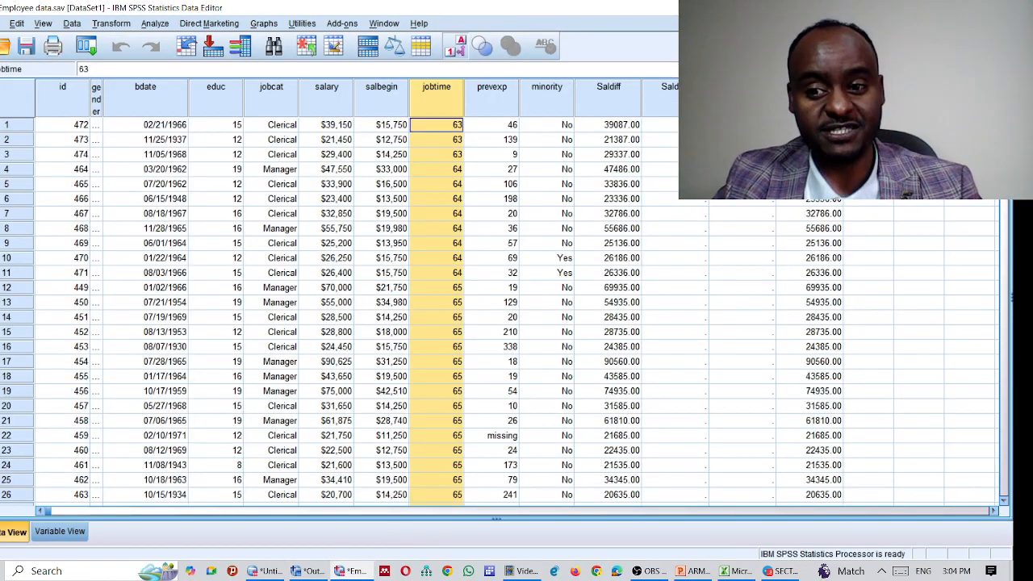
{"action": "left_click", "coordinate": [59, 530]}
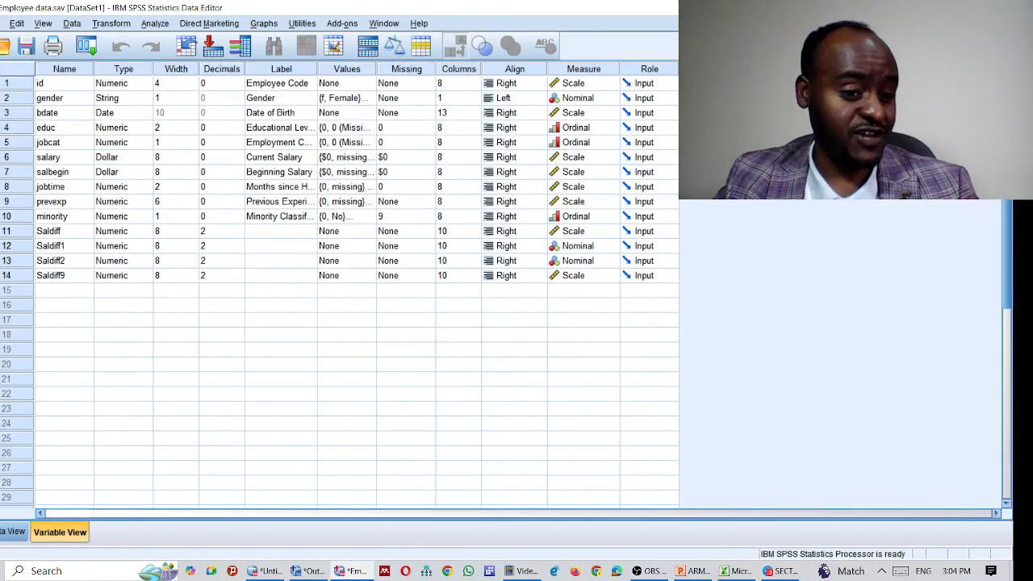
{"action": "left_click", "coordinate": [7, 278]}
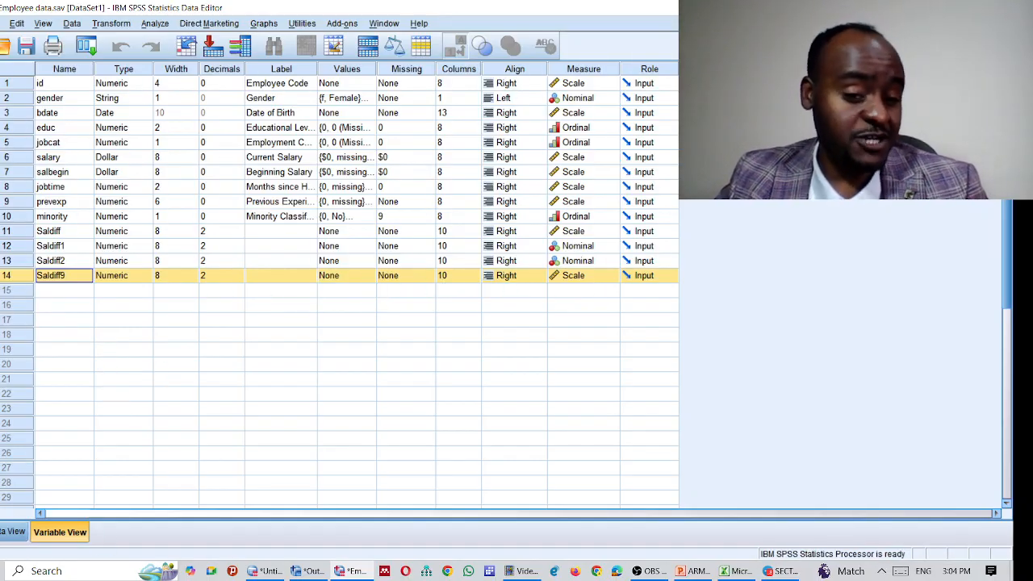
{"action": "left_click", "coordinate": [12, 534]}
{"action": "left_click", "coordinate": [810, 87]}
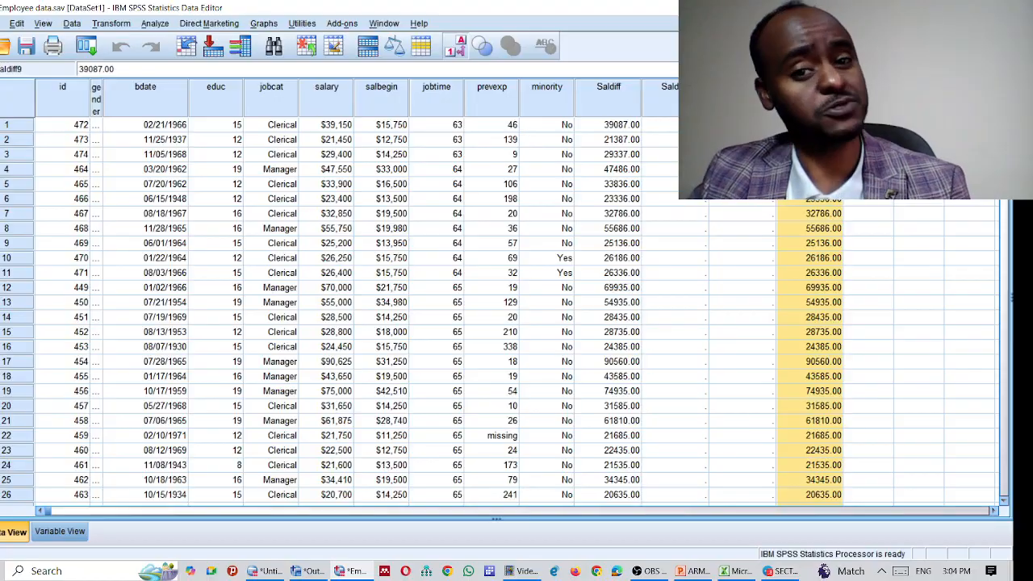
Compare the jobtime and Saldiff9 values down the sorted cases to the first case with a jobtime of 90.
{"action": "scroll", "coordinate": [817, 213], "scroll_direction": "down", "scroll_amount": 20}
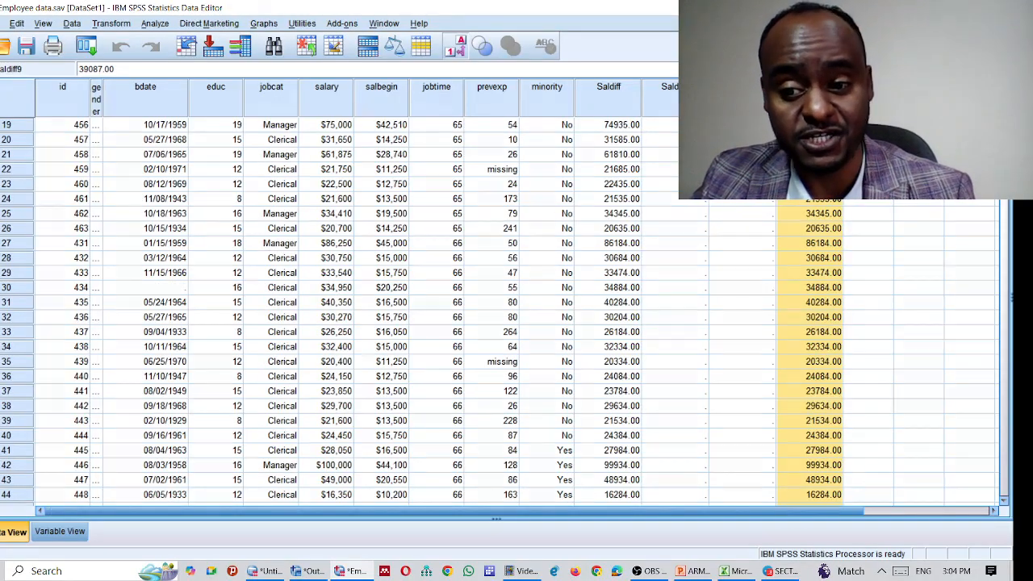
{"action": "scroll", "coordinate": [816, 213], "scroll_direction": "down", "scroll_amount": 18}
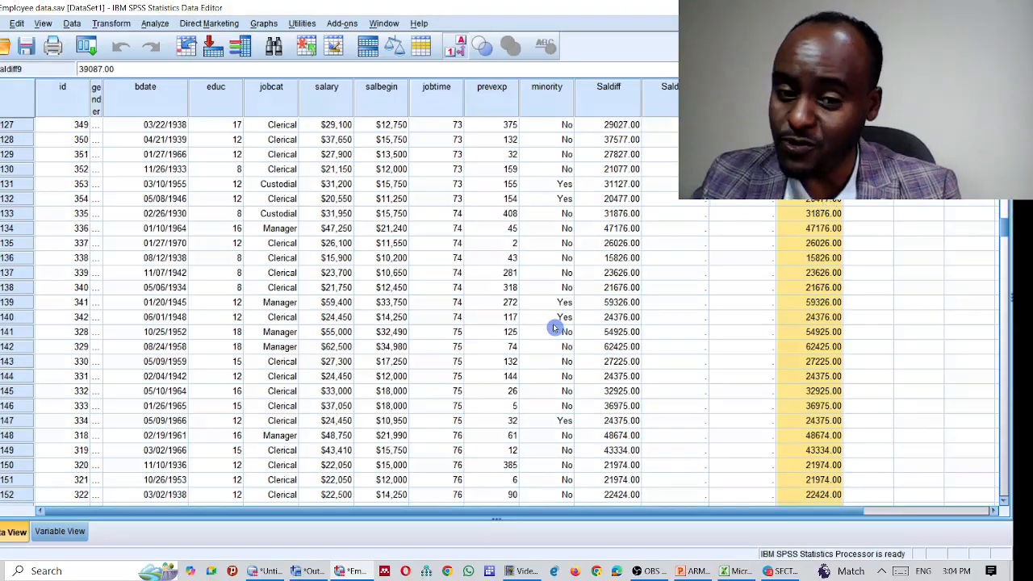
{"action": "scroll", "coordinate": [392, 376], "scroll_direction": "down", "scroll_amount": 14}
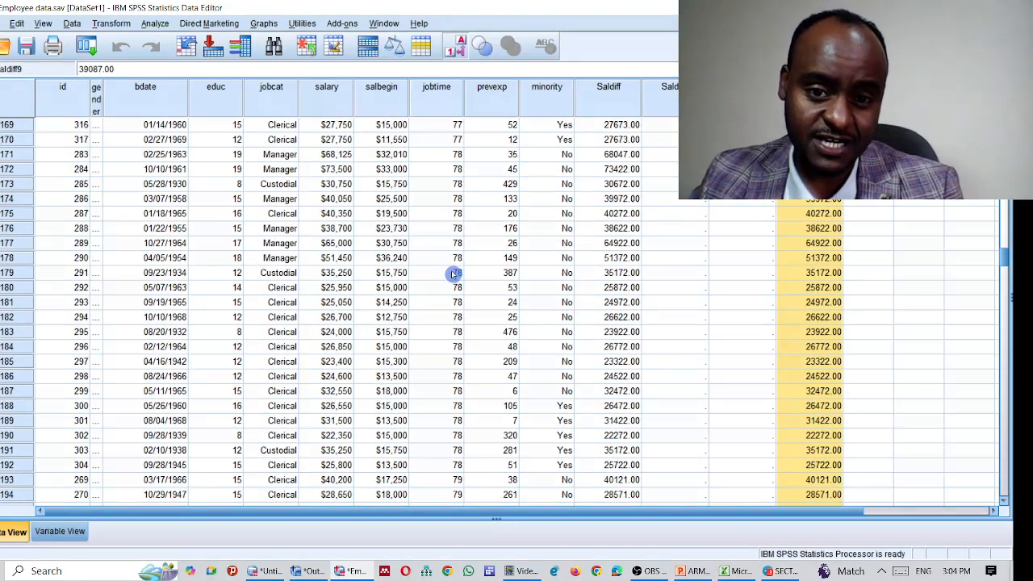
{"action": "scroll", "coordinate": [484, 285], "scroll_direction": "down", "scroll_amount": 12}
{"action": "scroll", "coordinate": [468, 413], "scroll_direction": "down", "scroll_amount": 20}
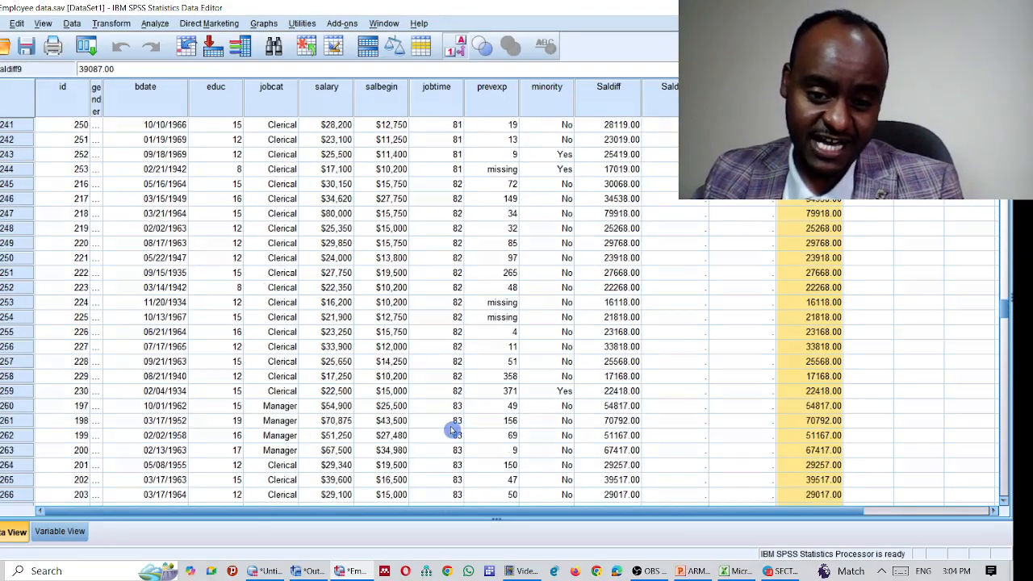
{"action": "scroll", "coordinate": [436, 355], "scroll_direction": "down", "scroll_amount": 20}
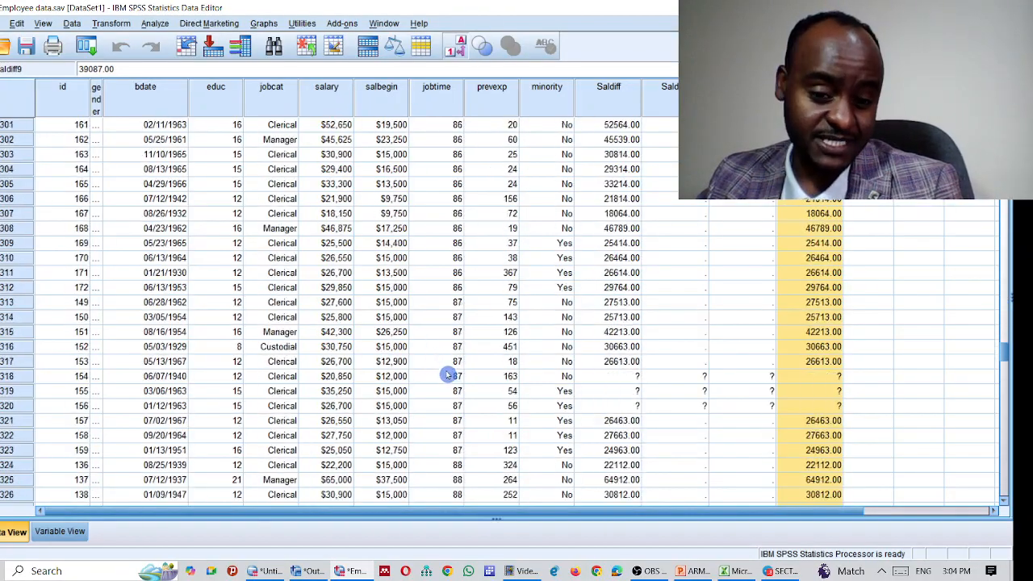
{"action": "scroll", "coordinate": [468, 310], "scroll_direction": "up", "scroll_amount": 6}
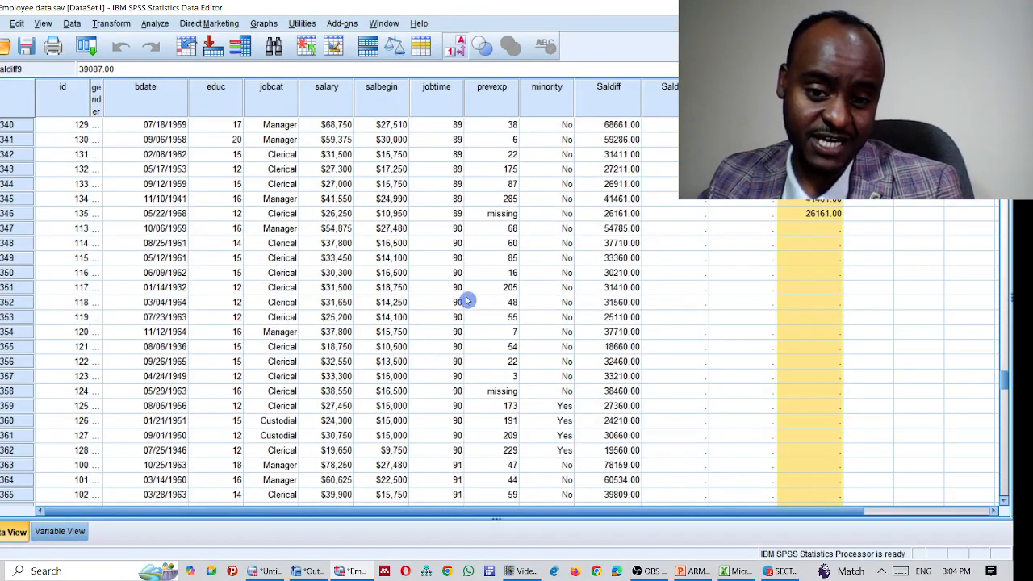
{"action": "left_click", "coordinate": [454, 242]}
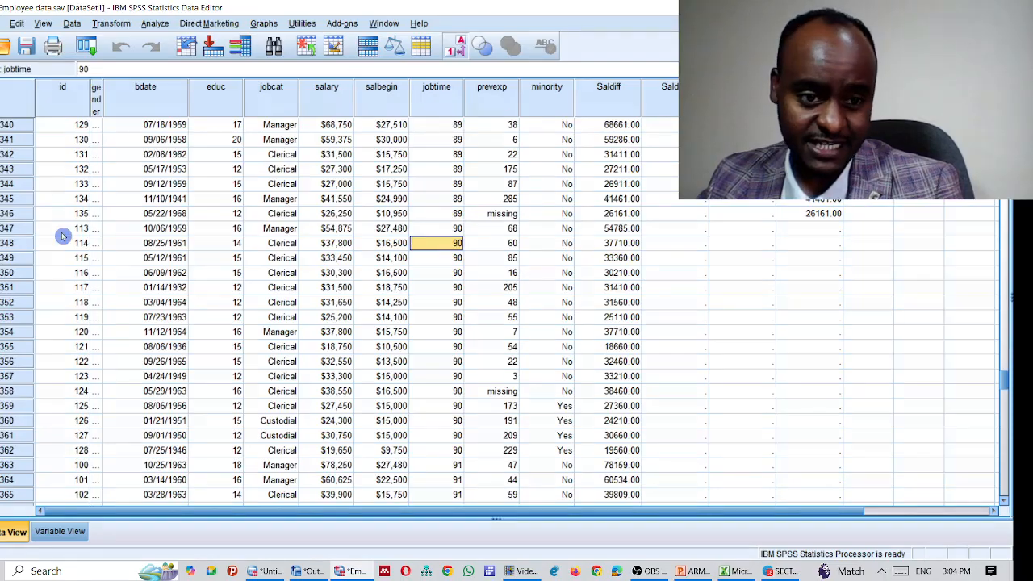
{"action": "left_click", "coordinate": [4, 228]}
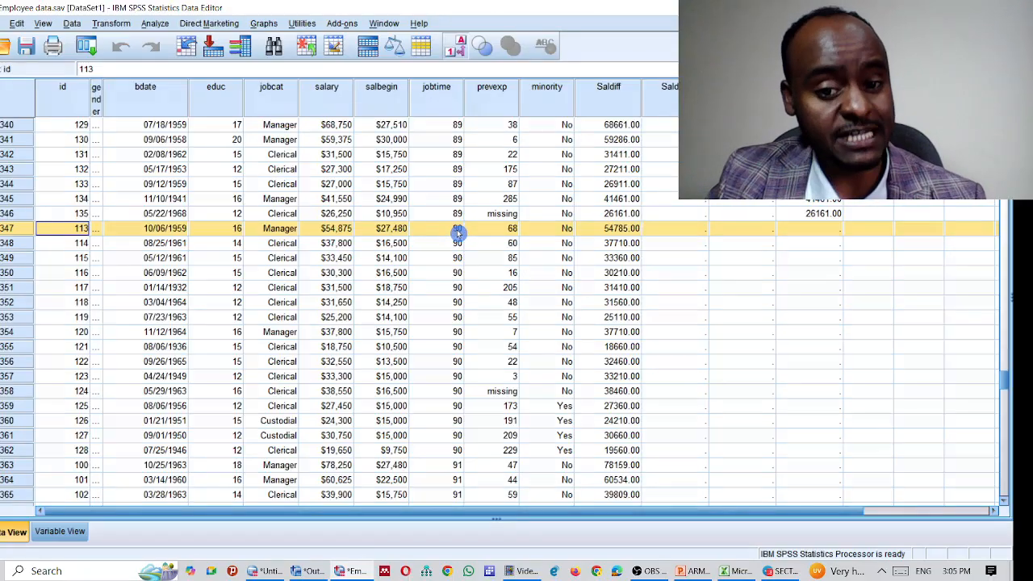
Check the Saldiff9 values of the remaining cases with jobtime of 90 or more, down to the last case.
{"action": "scroll", "coordinate": [461, 371], "scroll_direction": "down", "scroll_amount": 4}
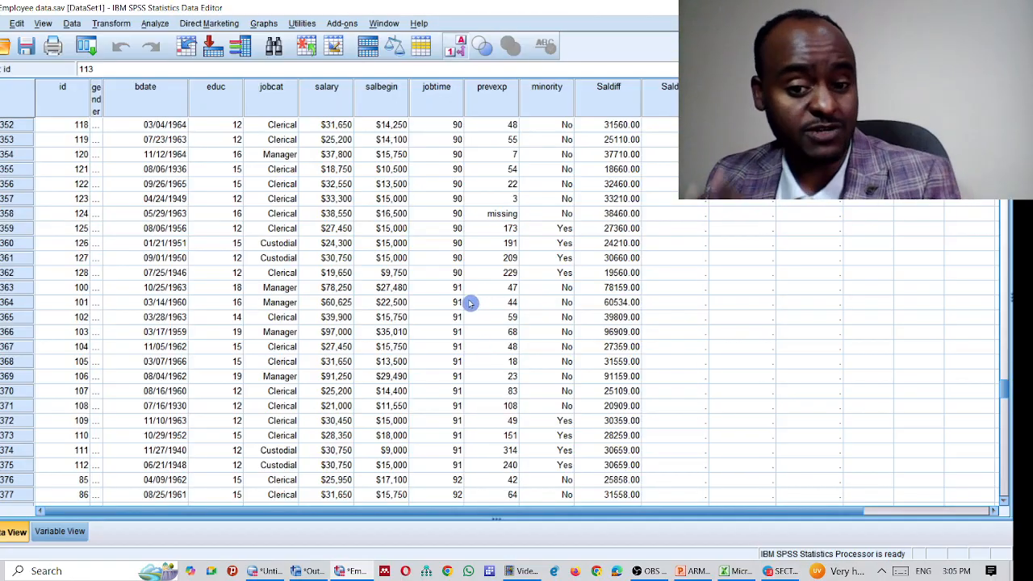
{"action": "scroll", "coordinate": [471, 302], "scroll_direction": "down", "scroll_amount": 16}
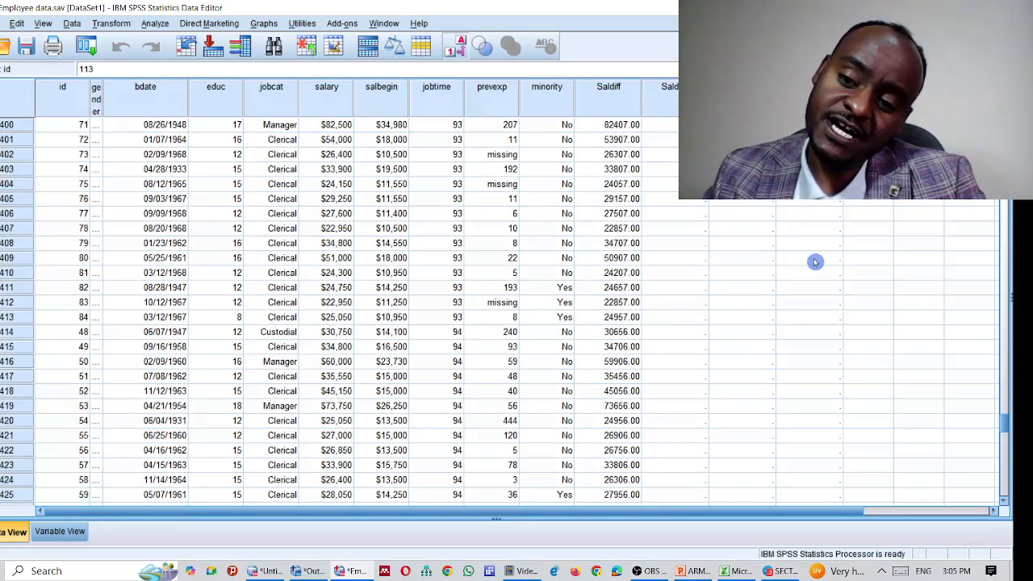
{"action": "scroll", "coordinate": [811, 291], "scroll_direction": "down", "scroll_amount": 9}
{"action": "left_click", "coordinate": [810, 300]}
{"action": "scroll", "coordinate": [811, 316], "scroll_direction": "down", "scroll_amount": 12}
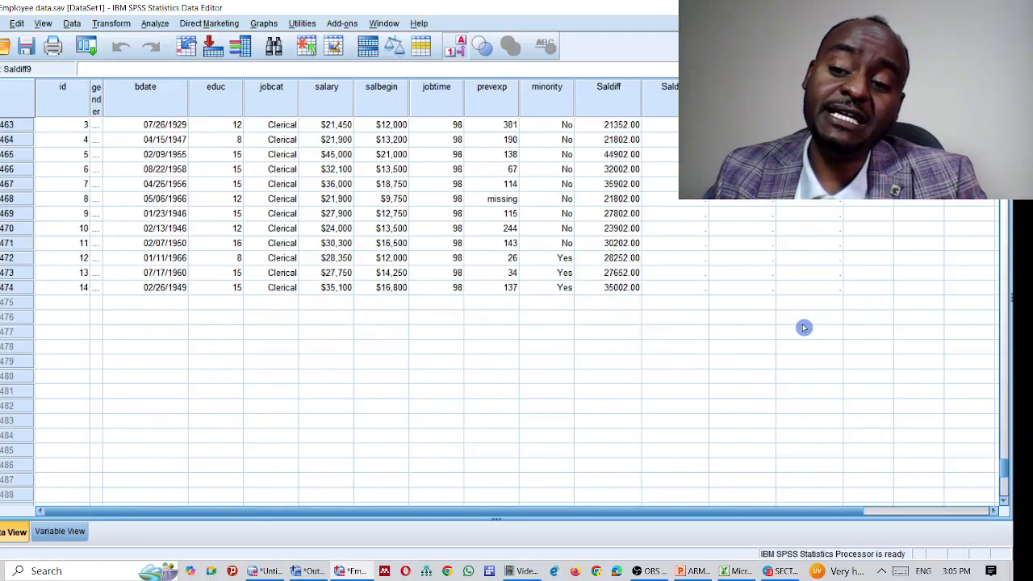
{"action": "scroll", "coordinate": [804, 328], "scroll_direction": "down", "scroll_amount": 5}
{"action": "scroll", "coordinate": [804, 325], "scroll_direction": "up", "scroll_amount": 3}
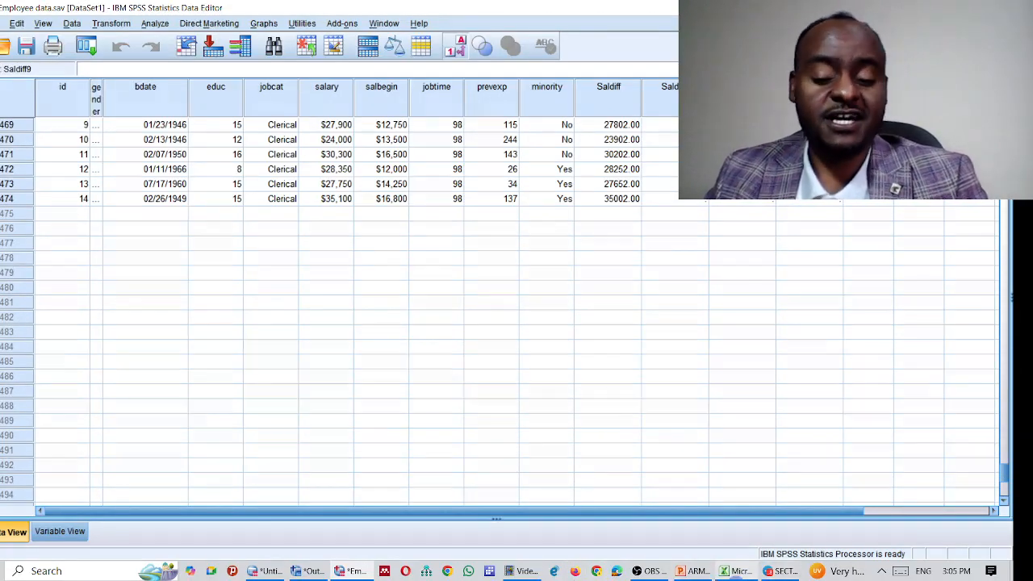
Switch to the ARM chapter 1 presentation in PowerPoint and advance to the "Thank you very much!" slide.
{"action": "left_click", "coordinate": [699, 572]}
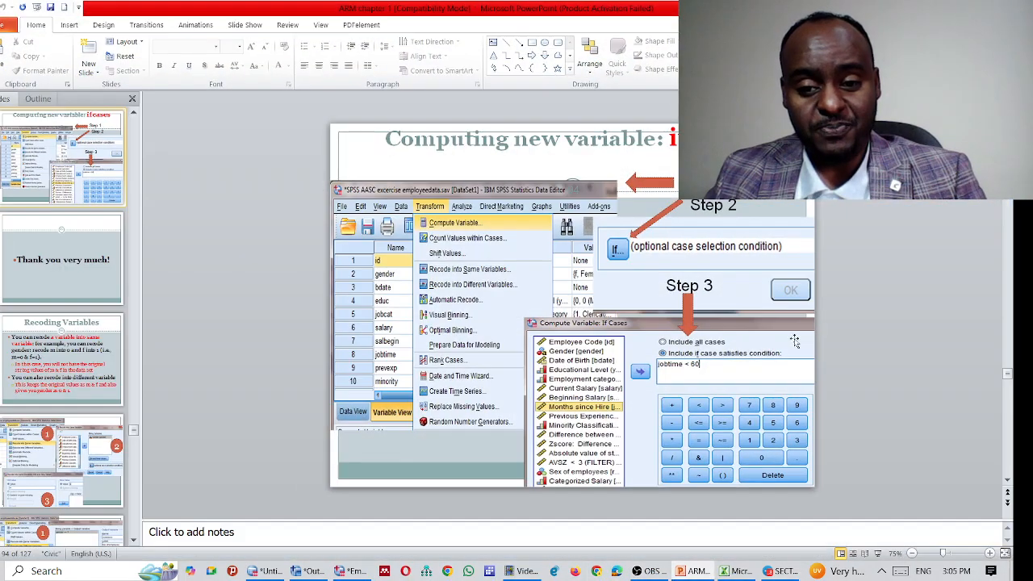
{"action": "scroll", "coordinate": [799, 331], "scroll_direction": "down", "scroll_amount": 1}
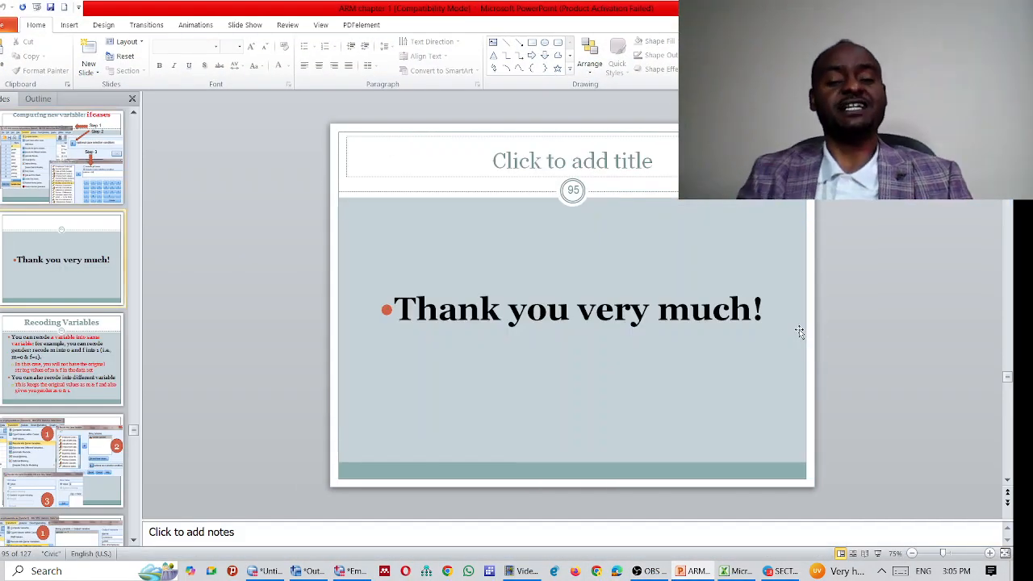